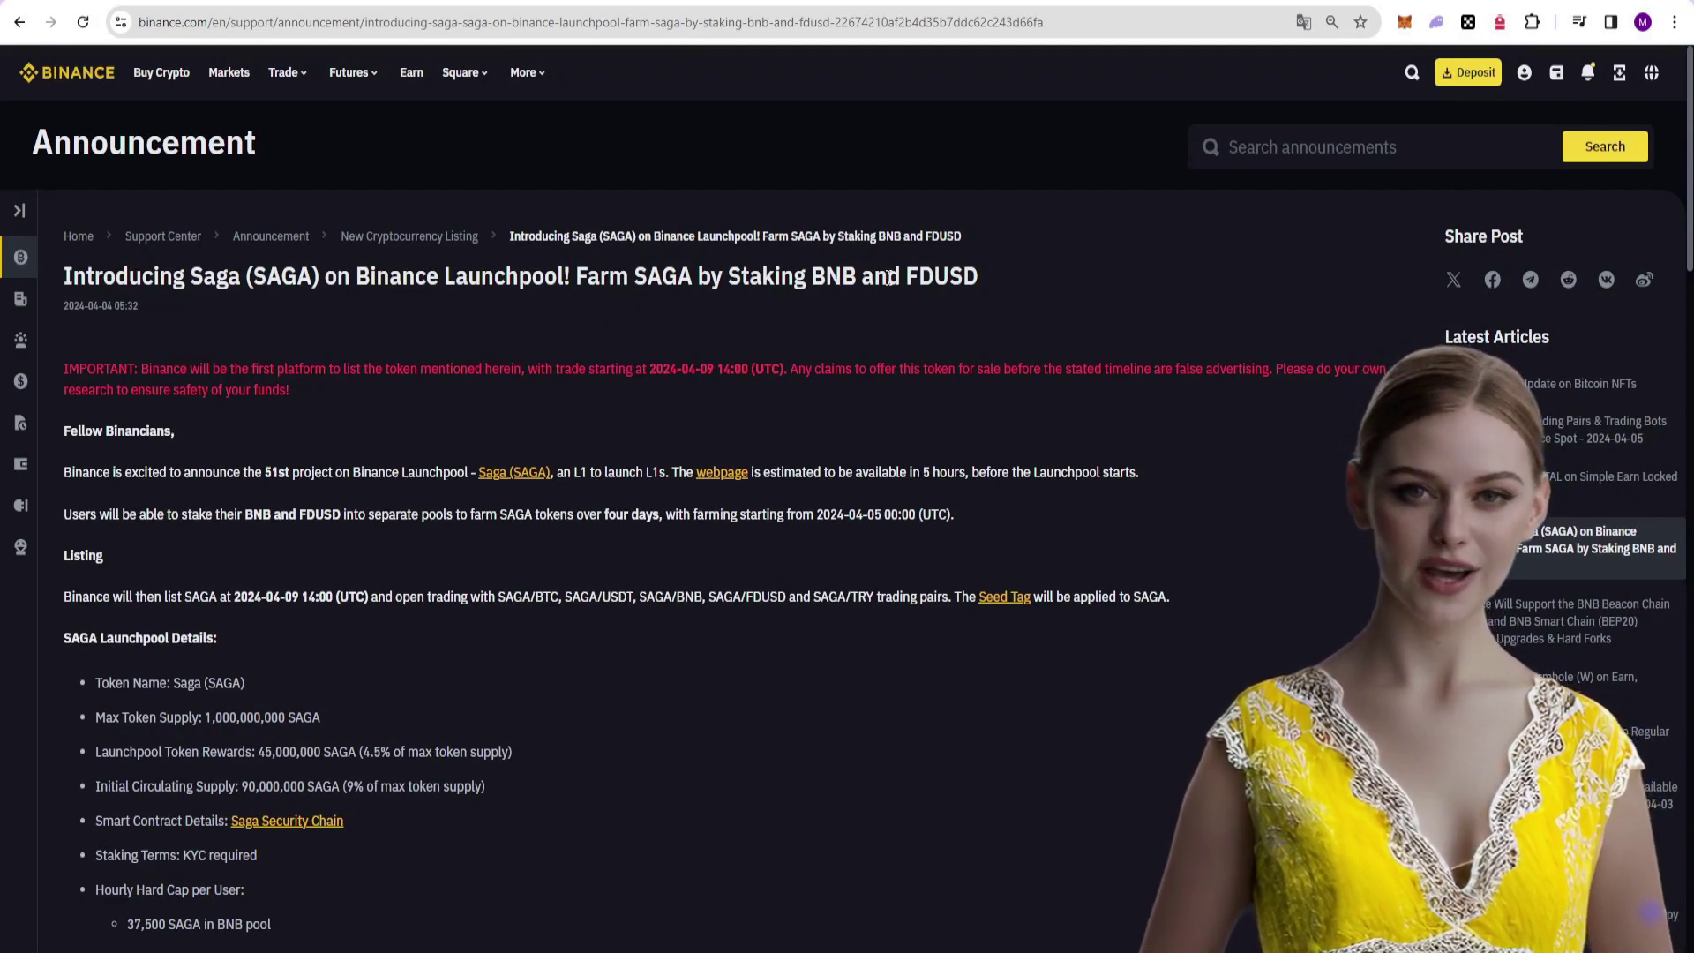
scroll(889, 275, "down", 1)
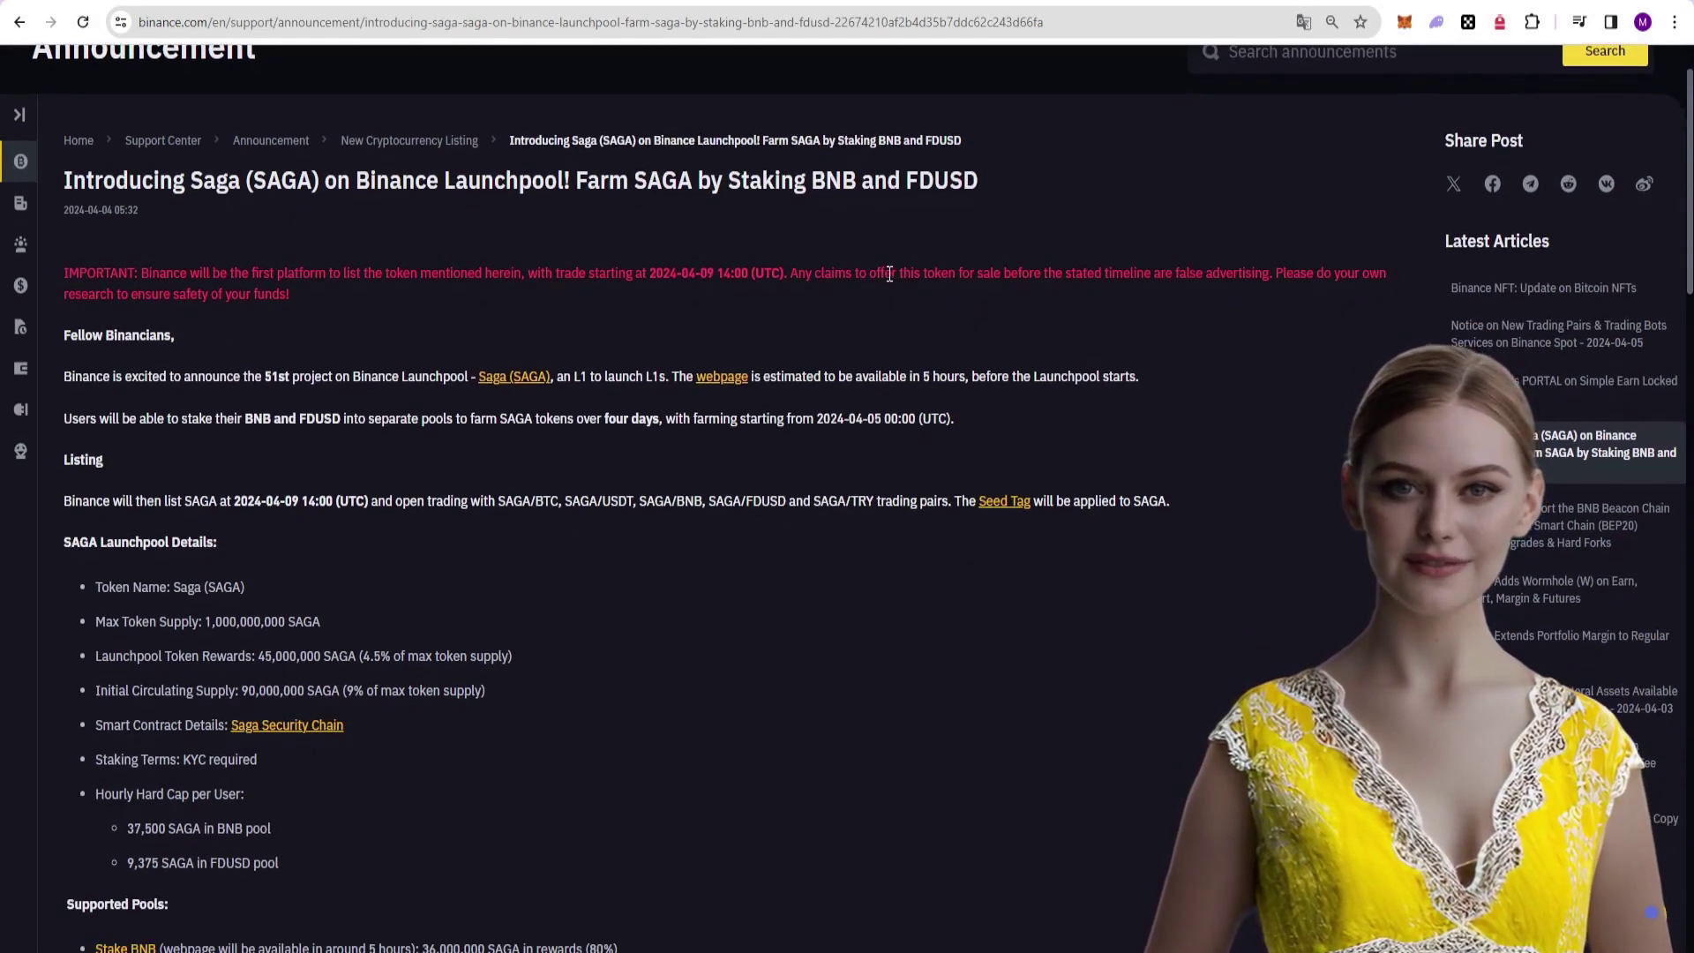
scroll(888, 274, "up", 1)
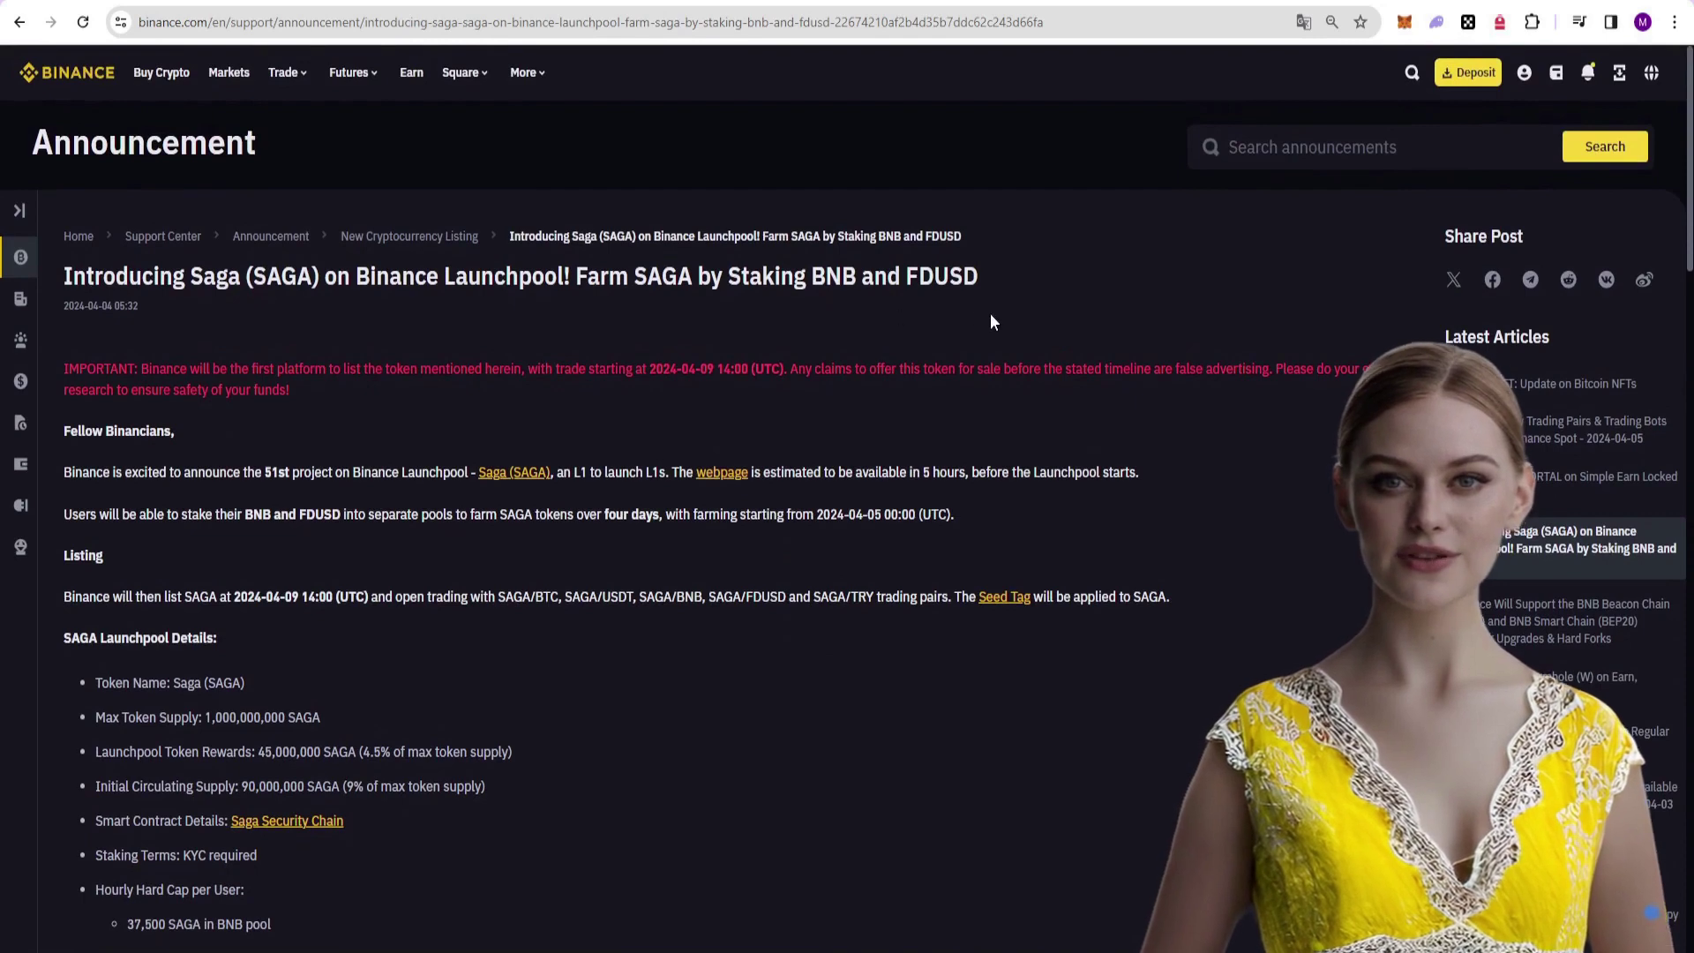
scroll(464, 349, "down", 2)
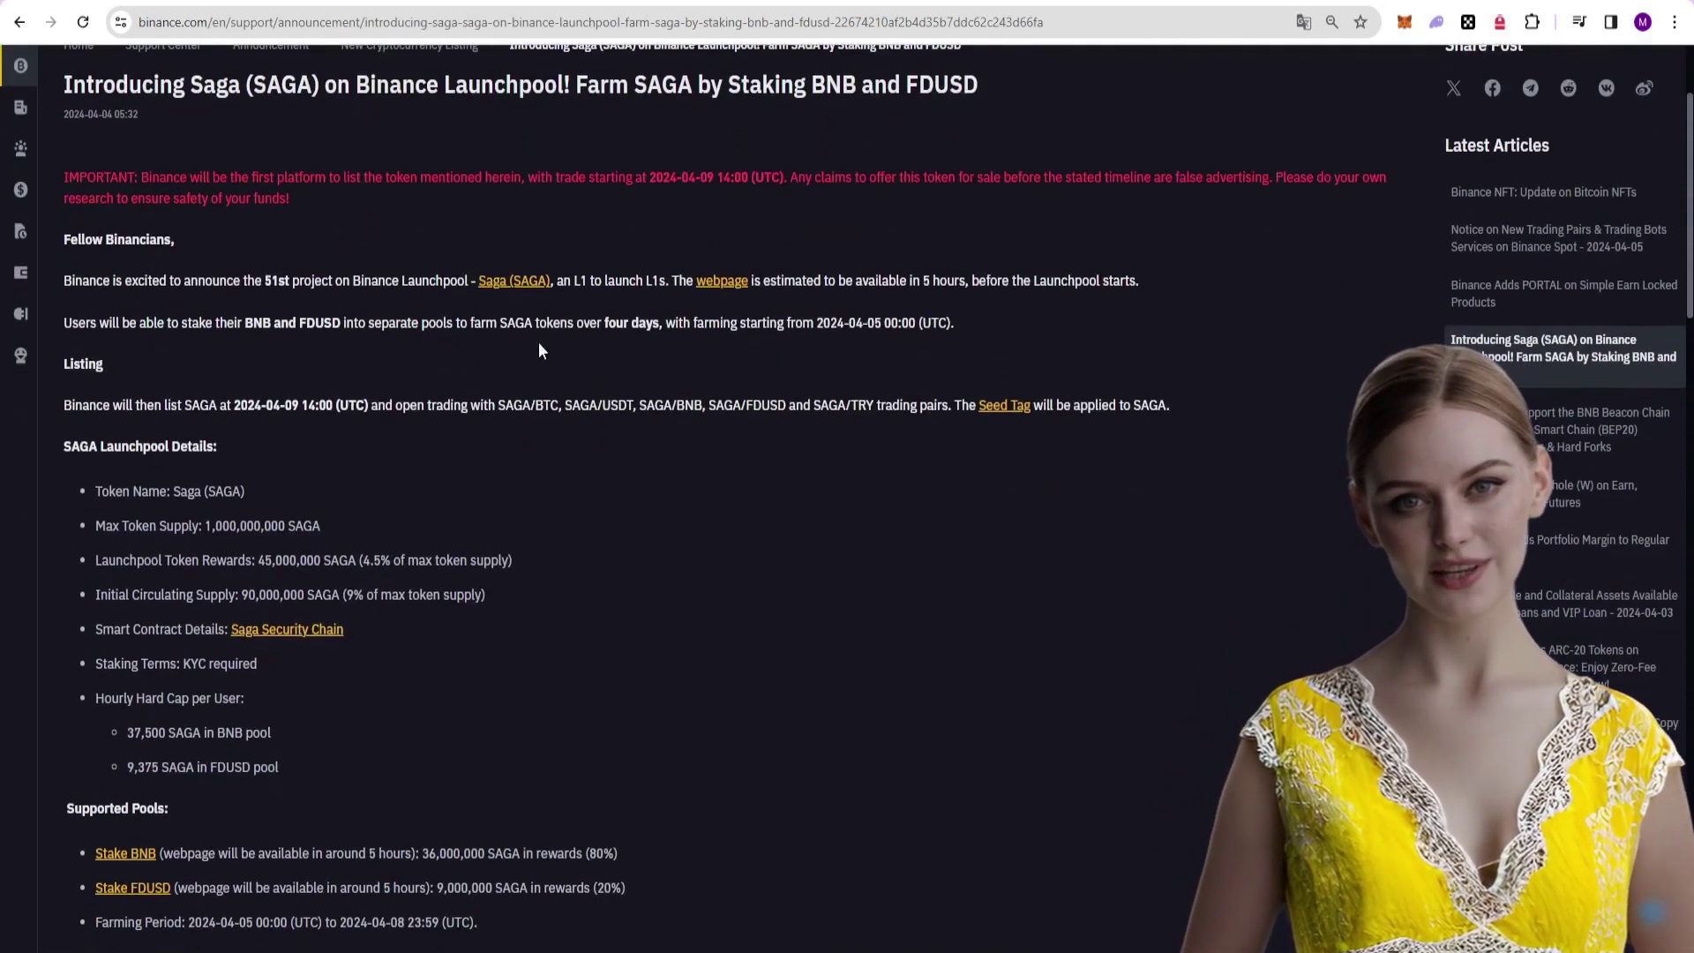
scroll(583, 353, "down", 1)
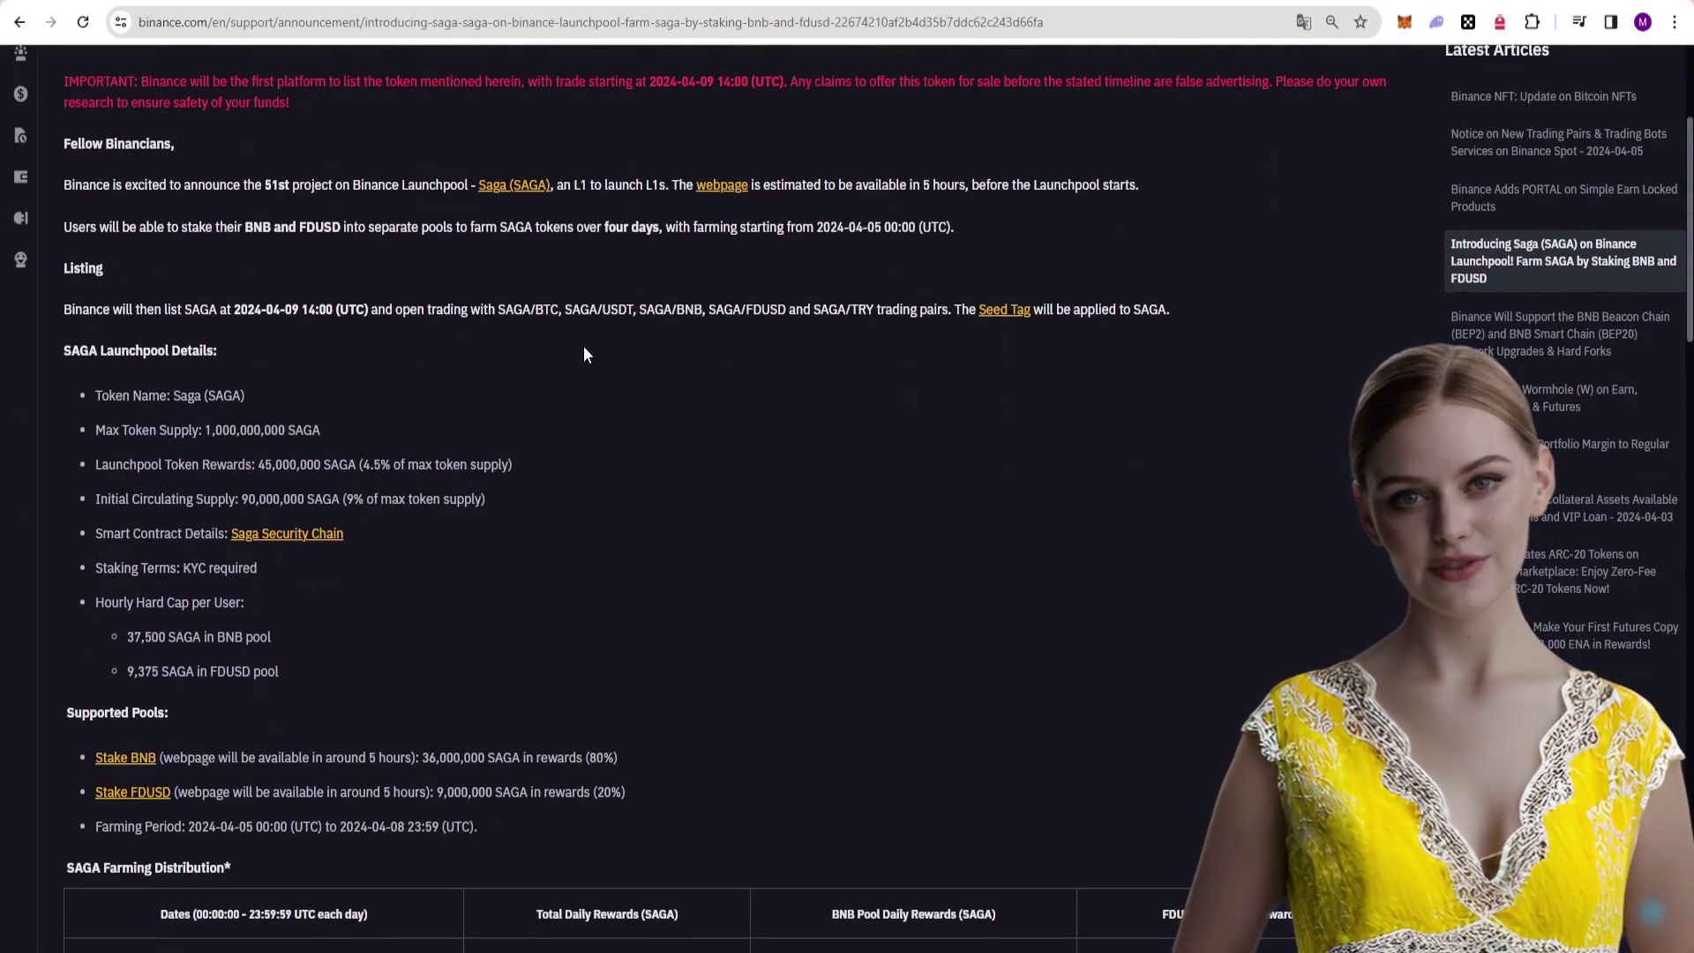
scroll(587, 353, "down", 1)
scroll(651, 349, "down", 1)
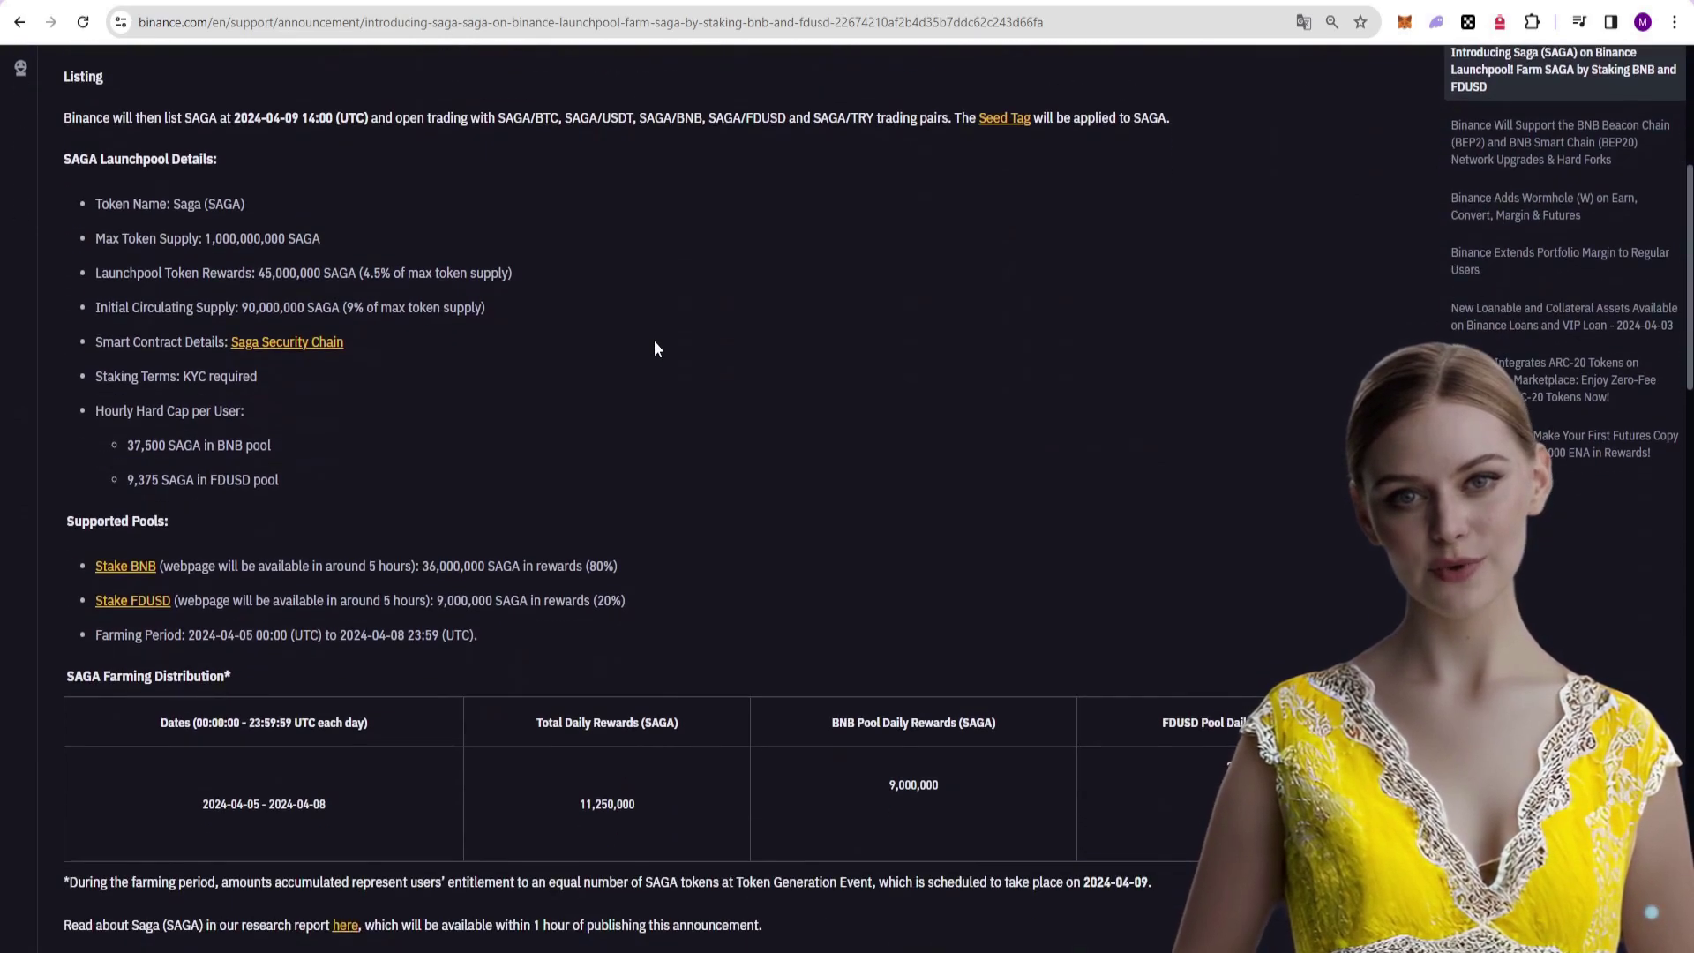
scroll(651, 348, "down", 1)
scroll(651, 348, "down", 4)
scroll(651, 342, "down", 4)
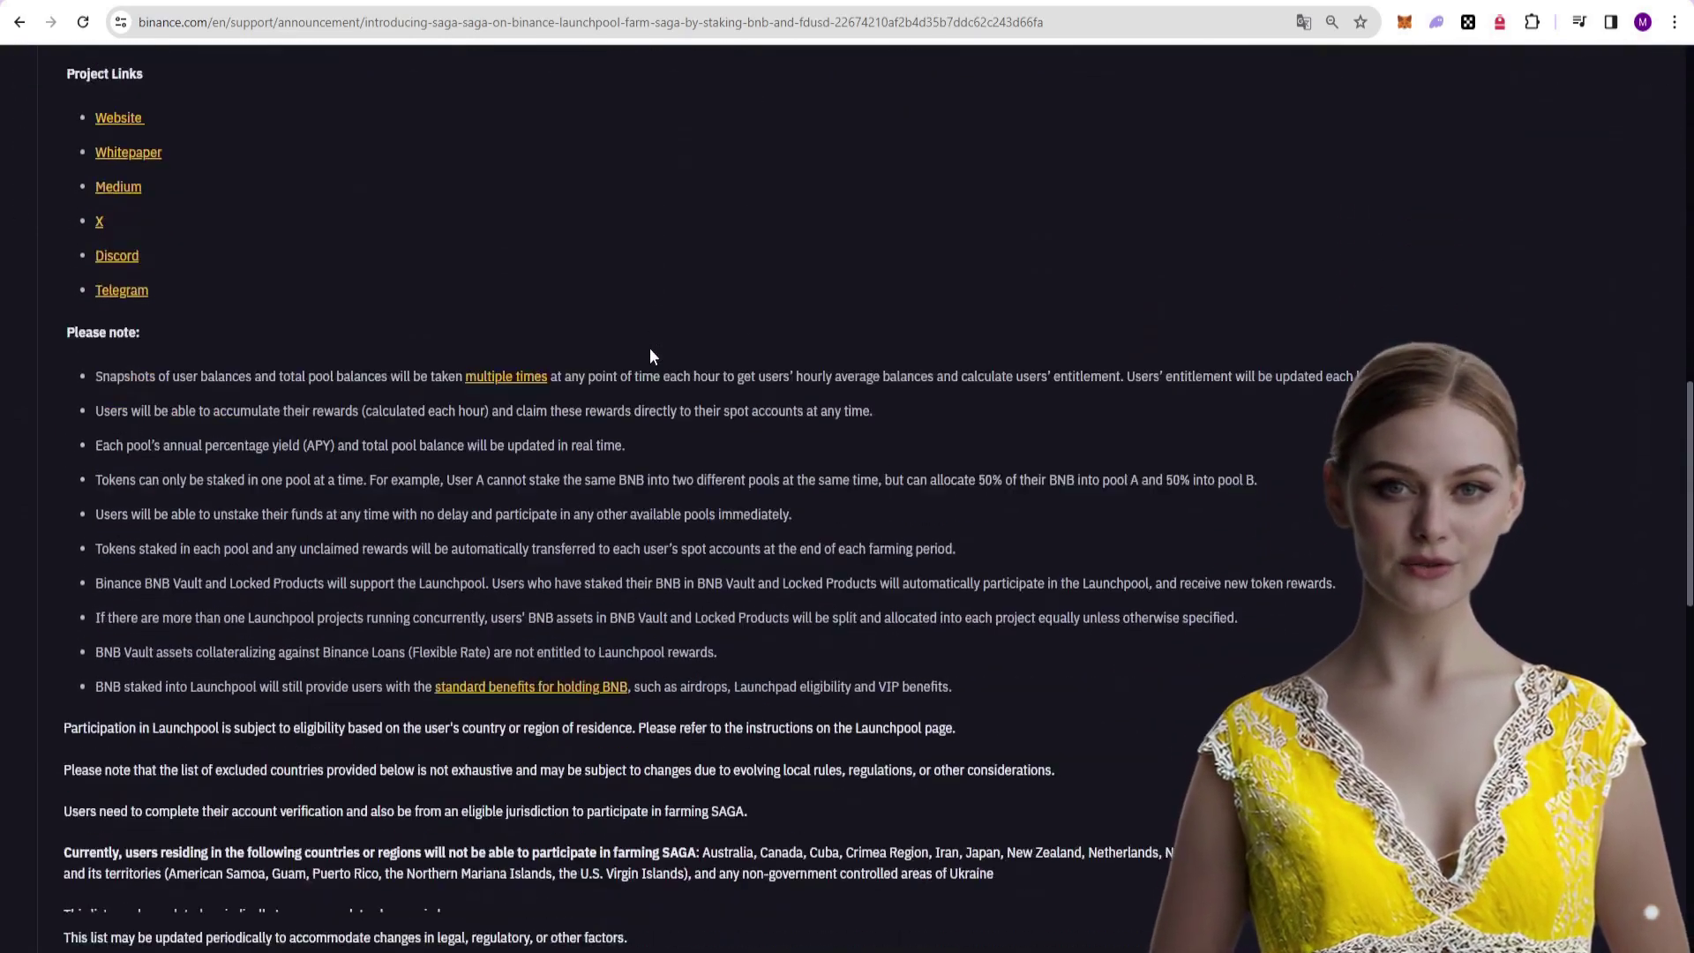
scroll(1013, 440, "up", 15)
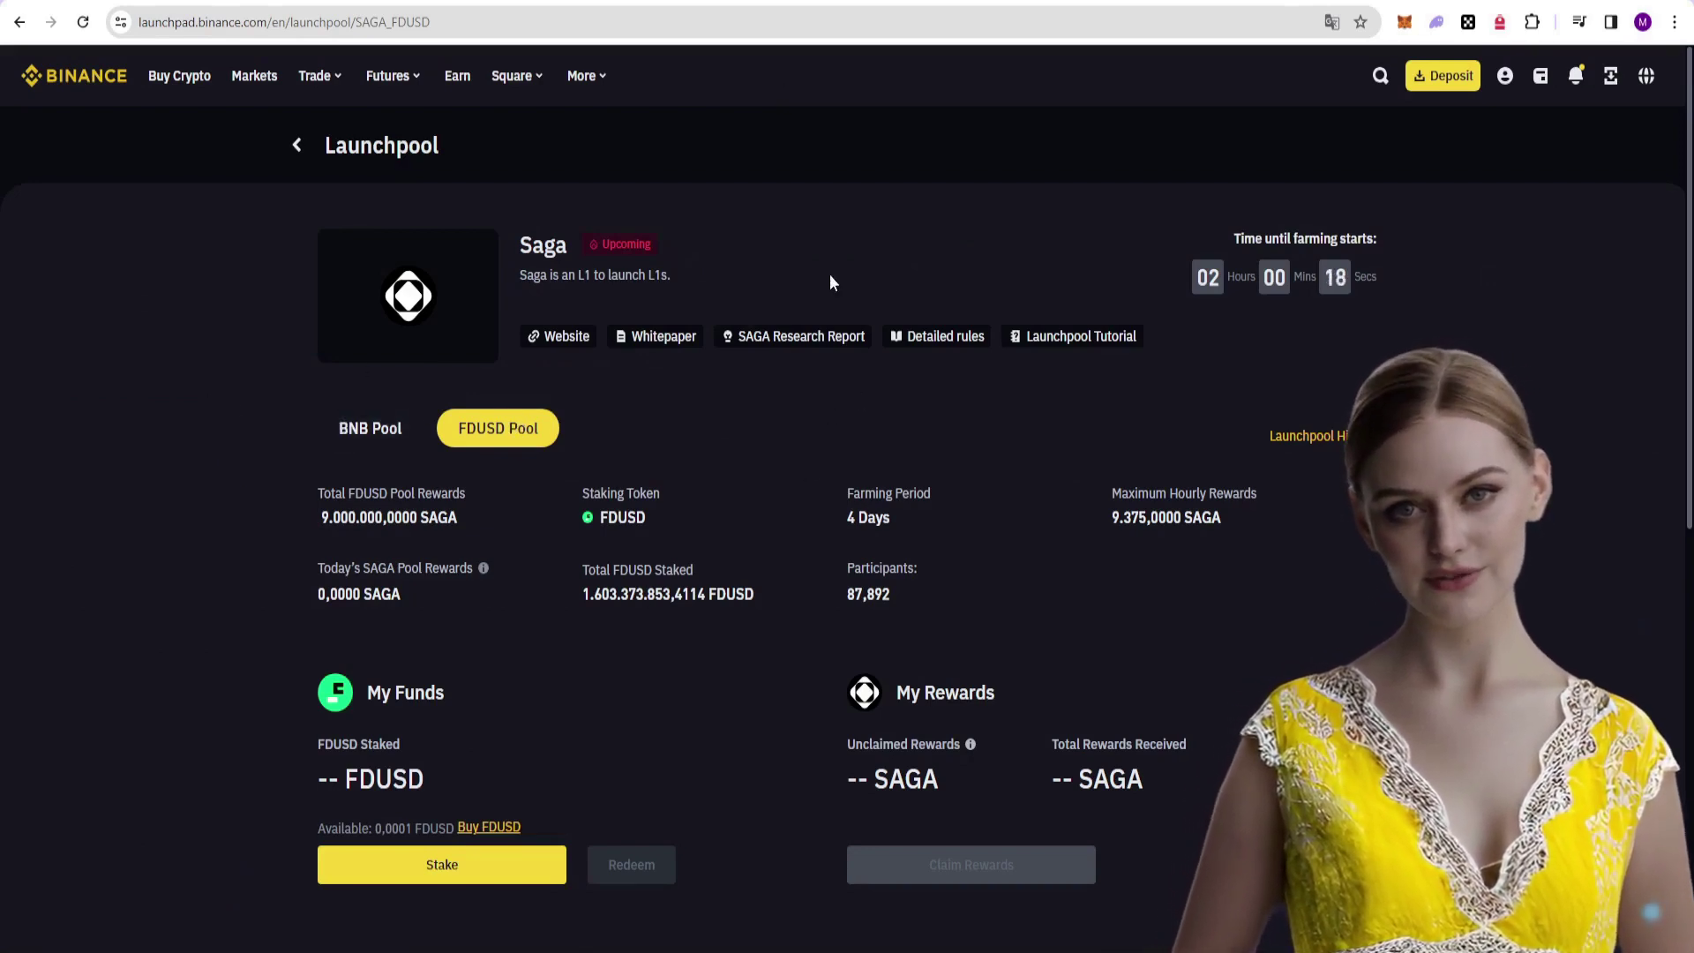
scroll(896, 304, "down", 5)
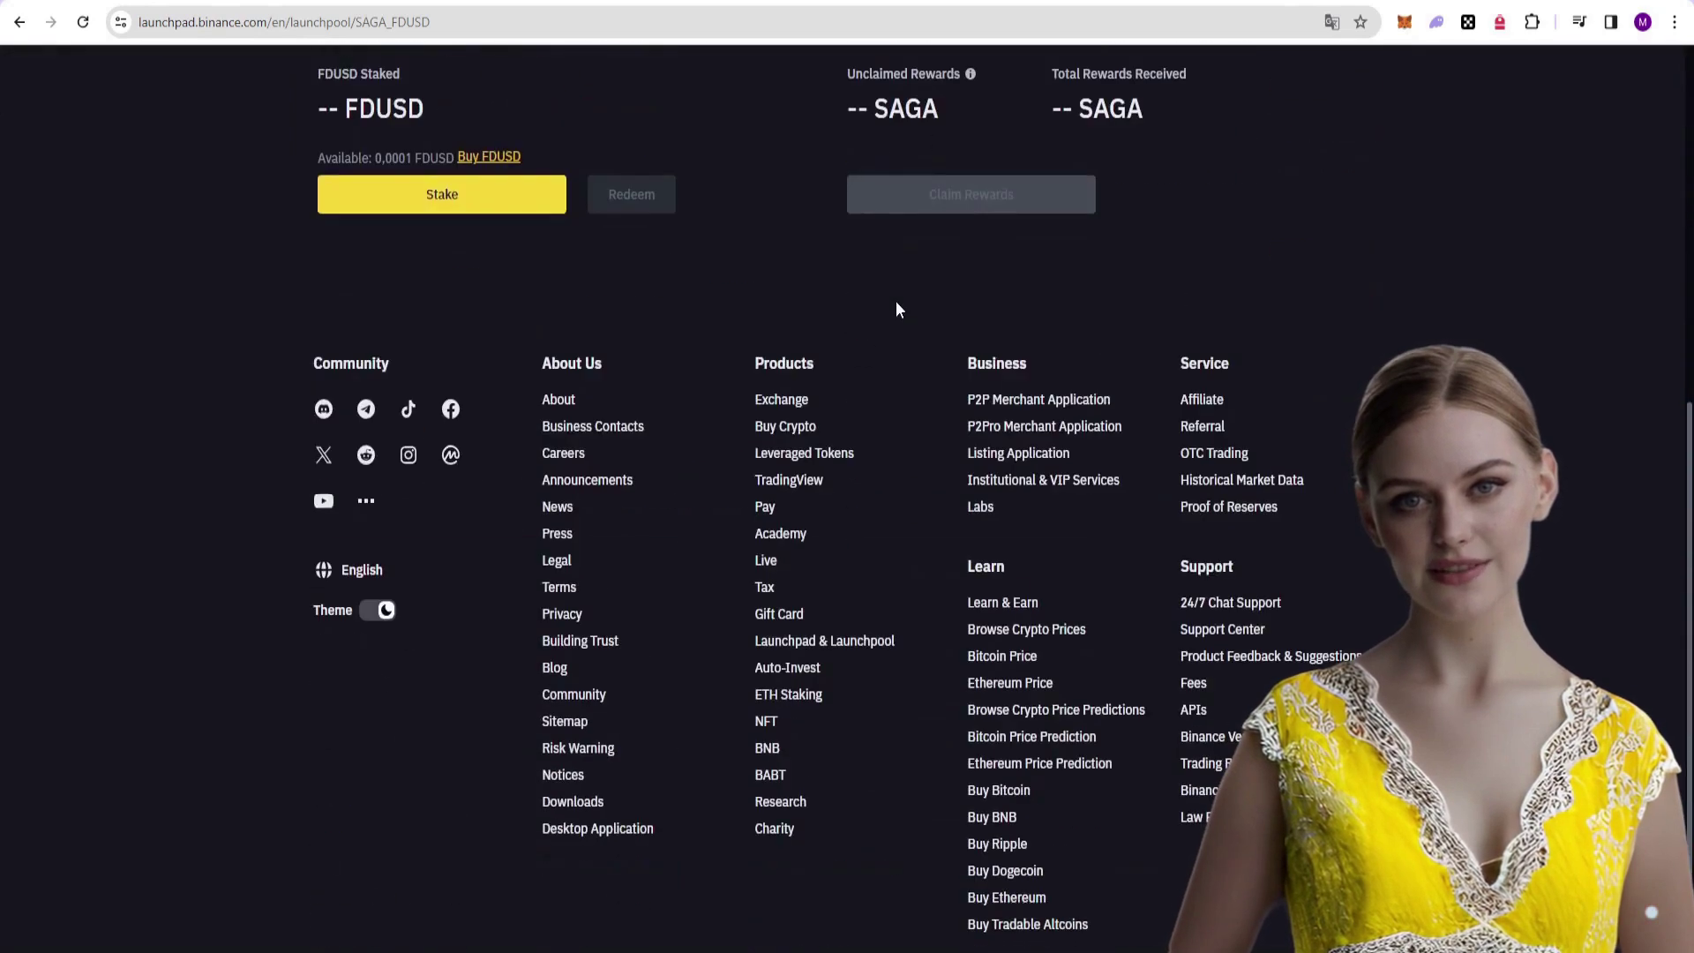
scroll(897, 304, "up", 3)
scroll(856, 307, "up", 3)
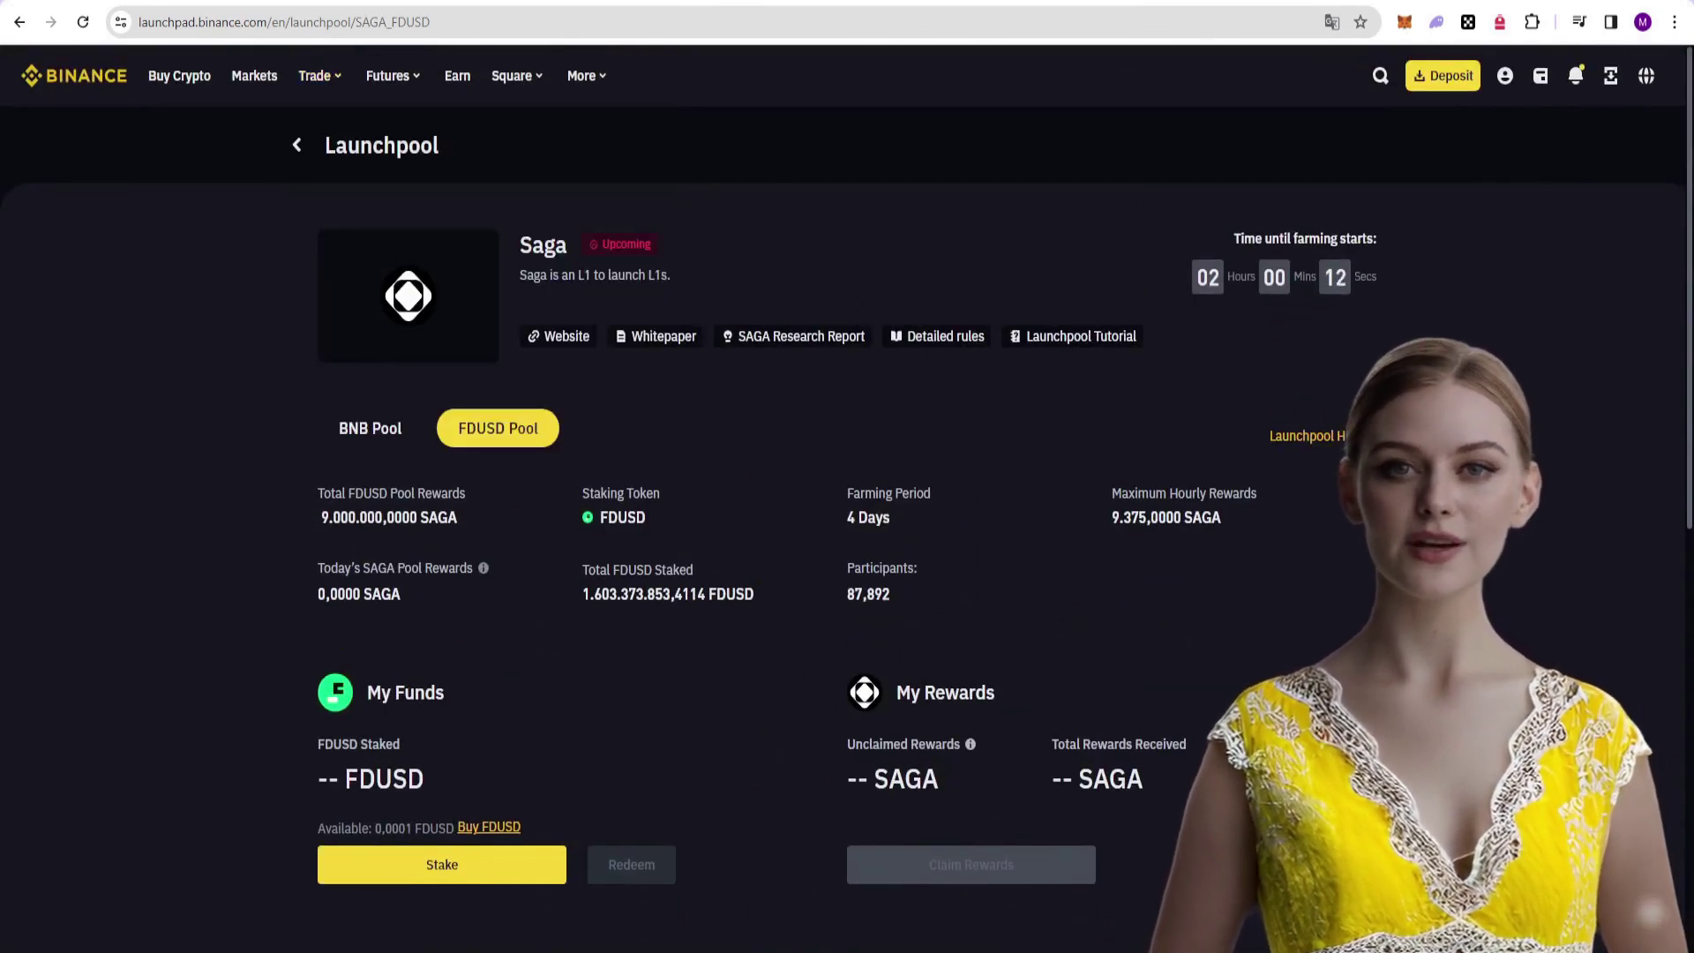
- Switch from the FDUSD pool page to the Saga Launchpool announcement tab
key("ctrl+Tab")
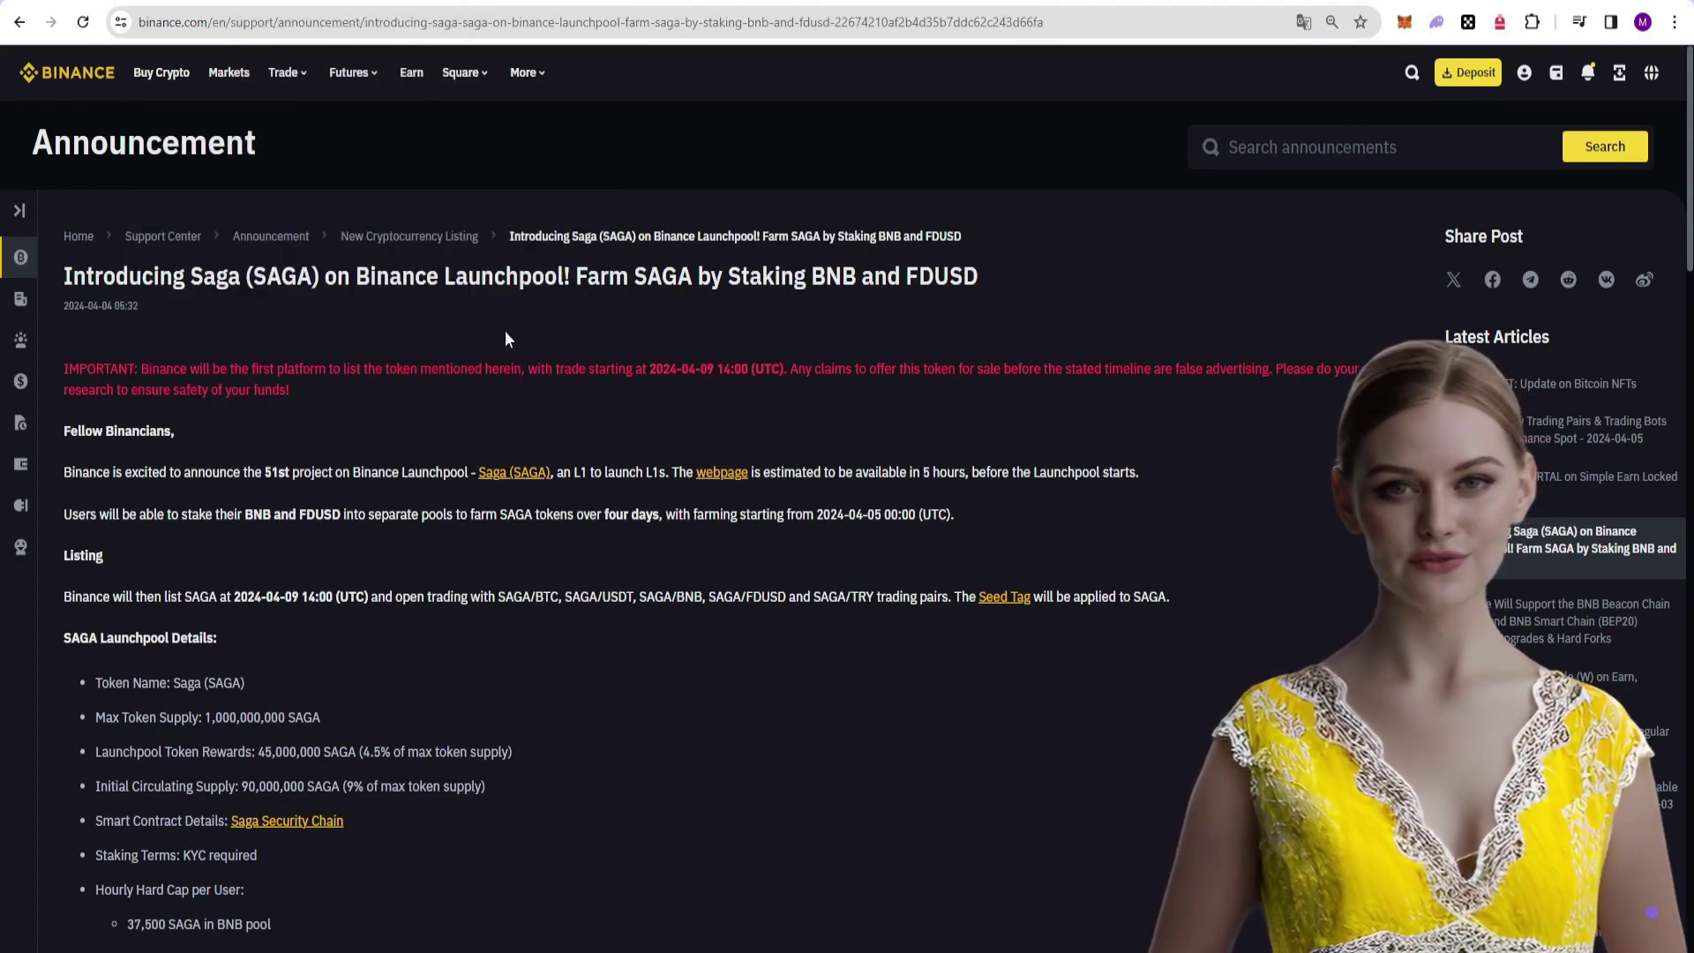
scroll(545, 375, "down", 2)
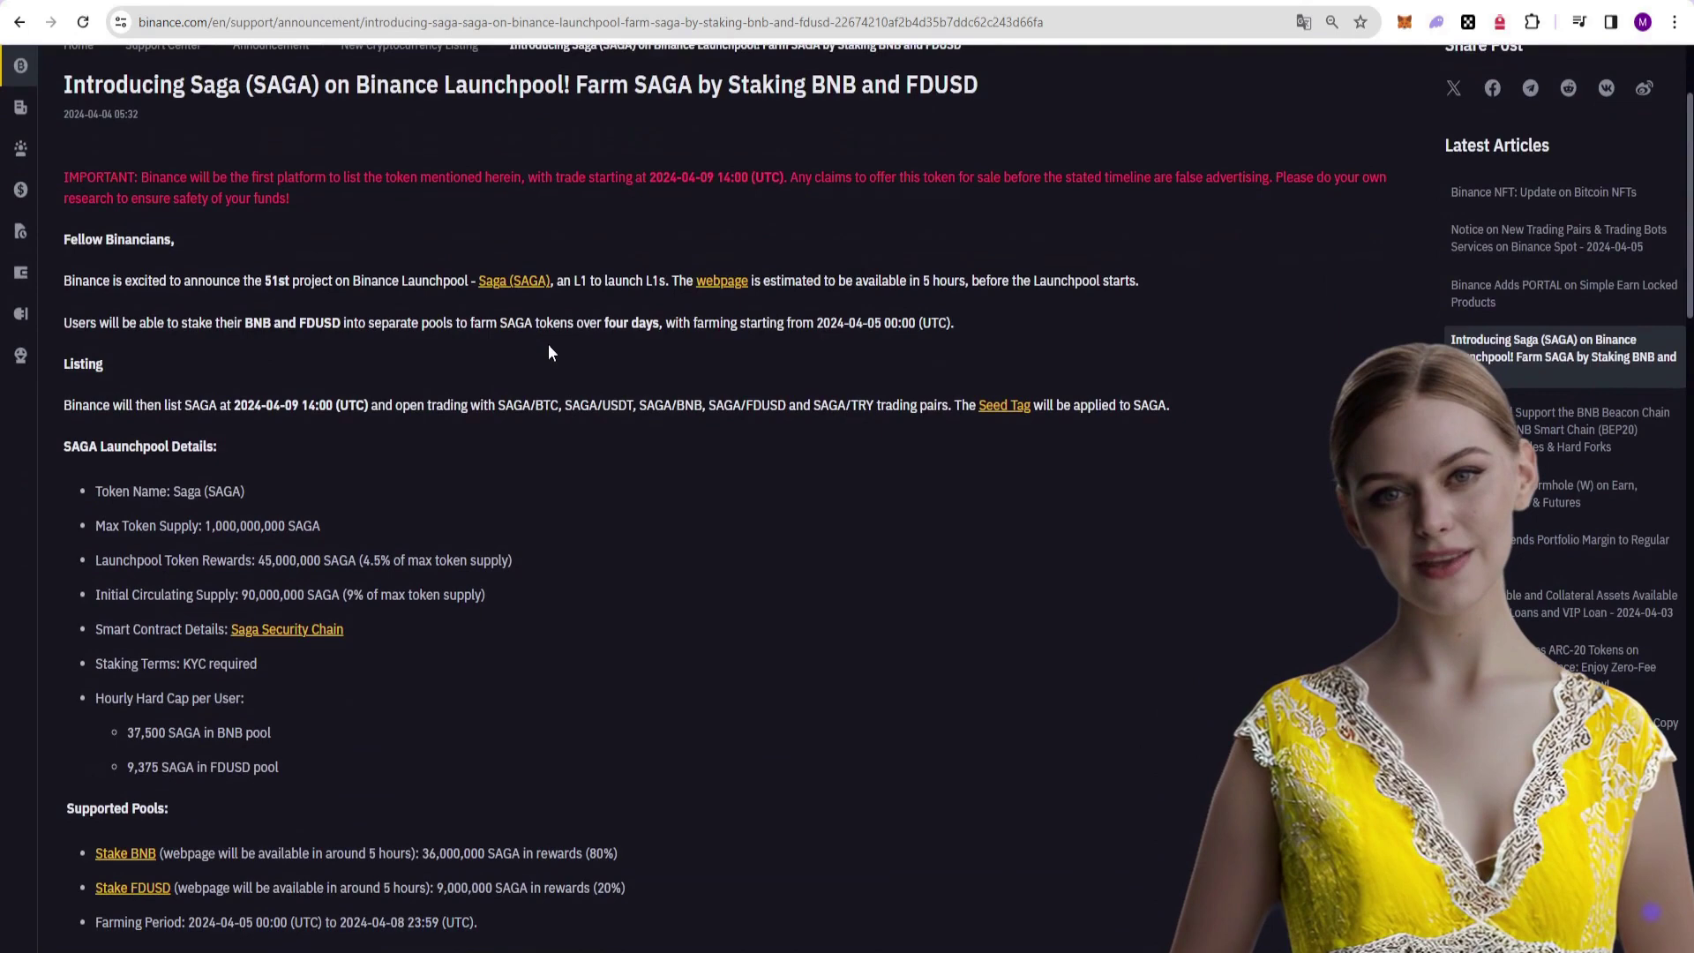
scroll(548, 350, "up", 1)
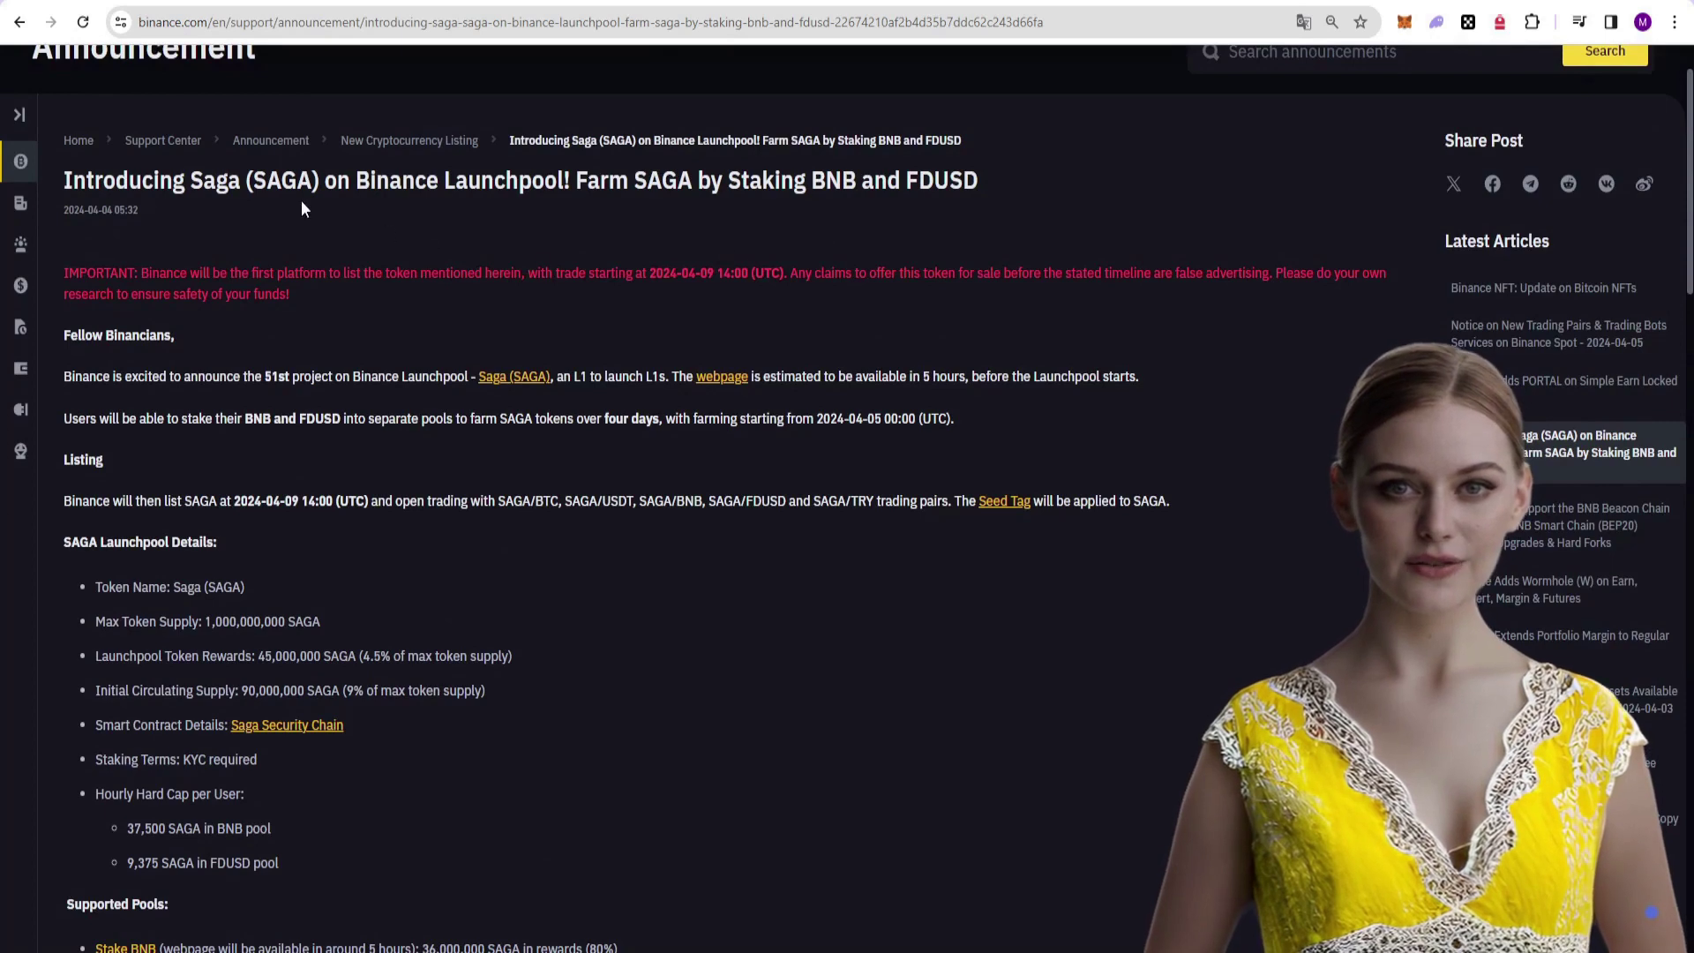
scroll(314, 341, "down", 1)
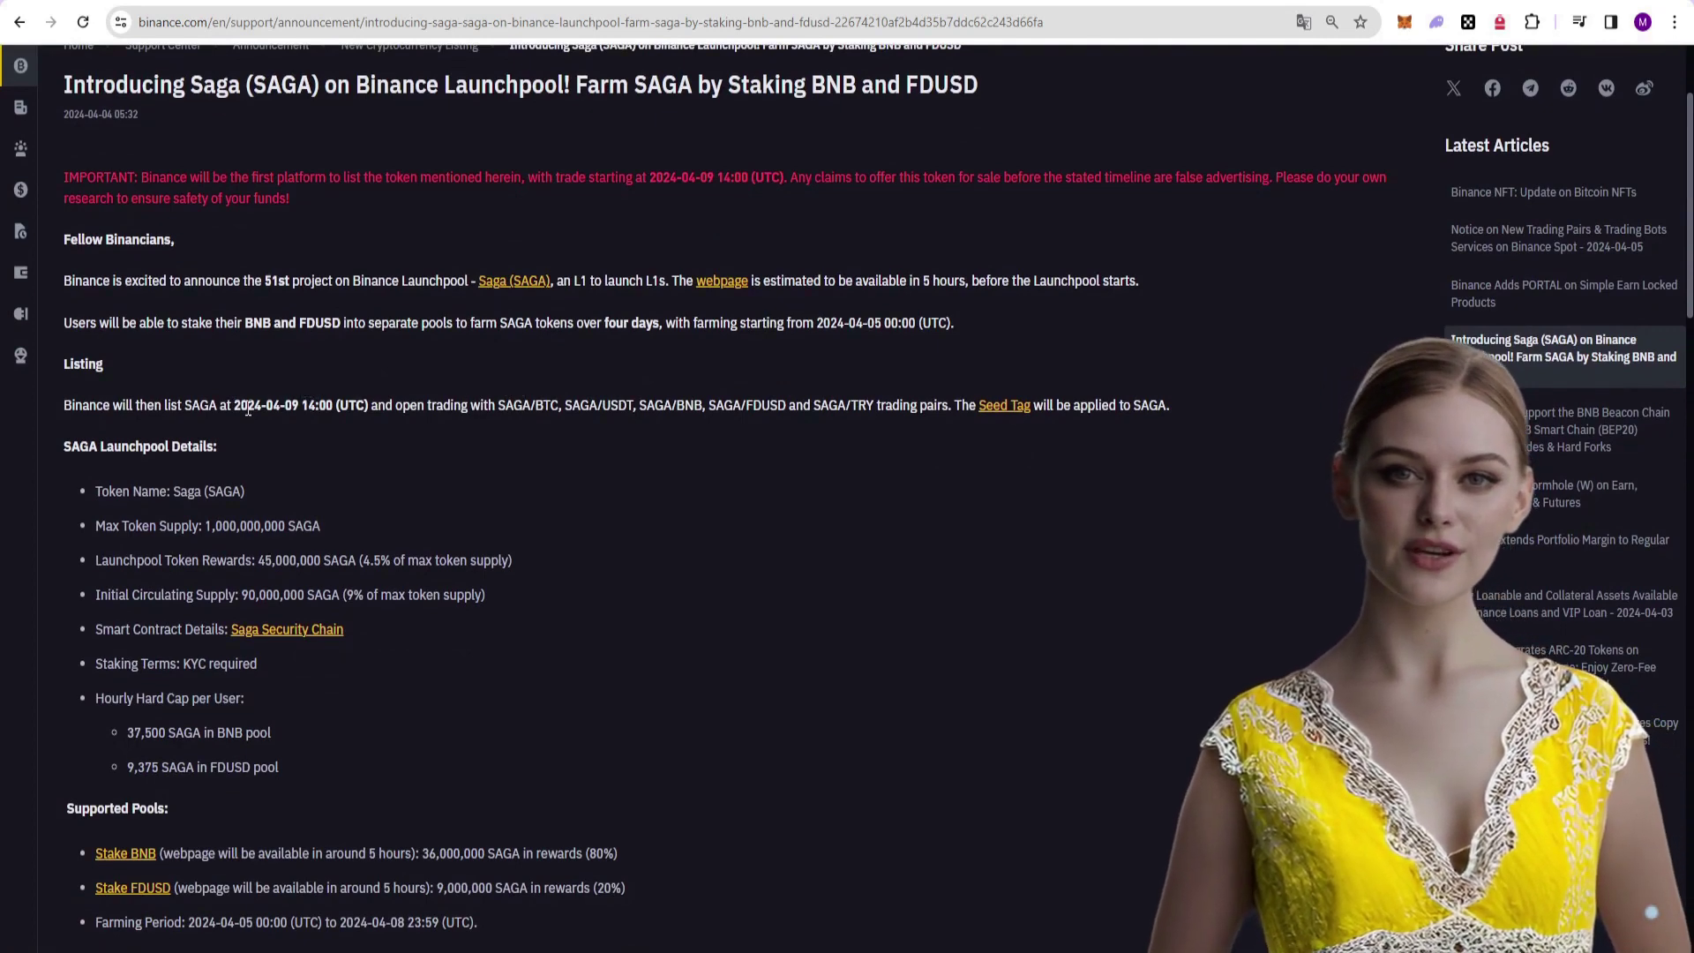
scroll(381, 419, "down", 2)
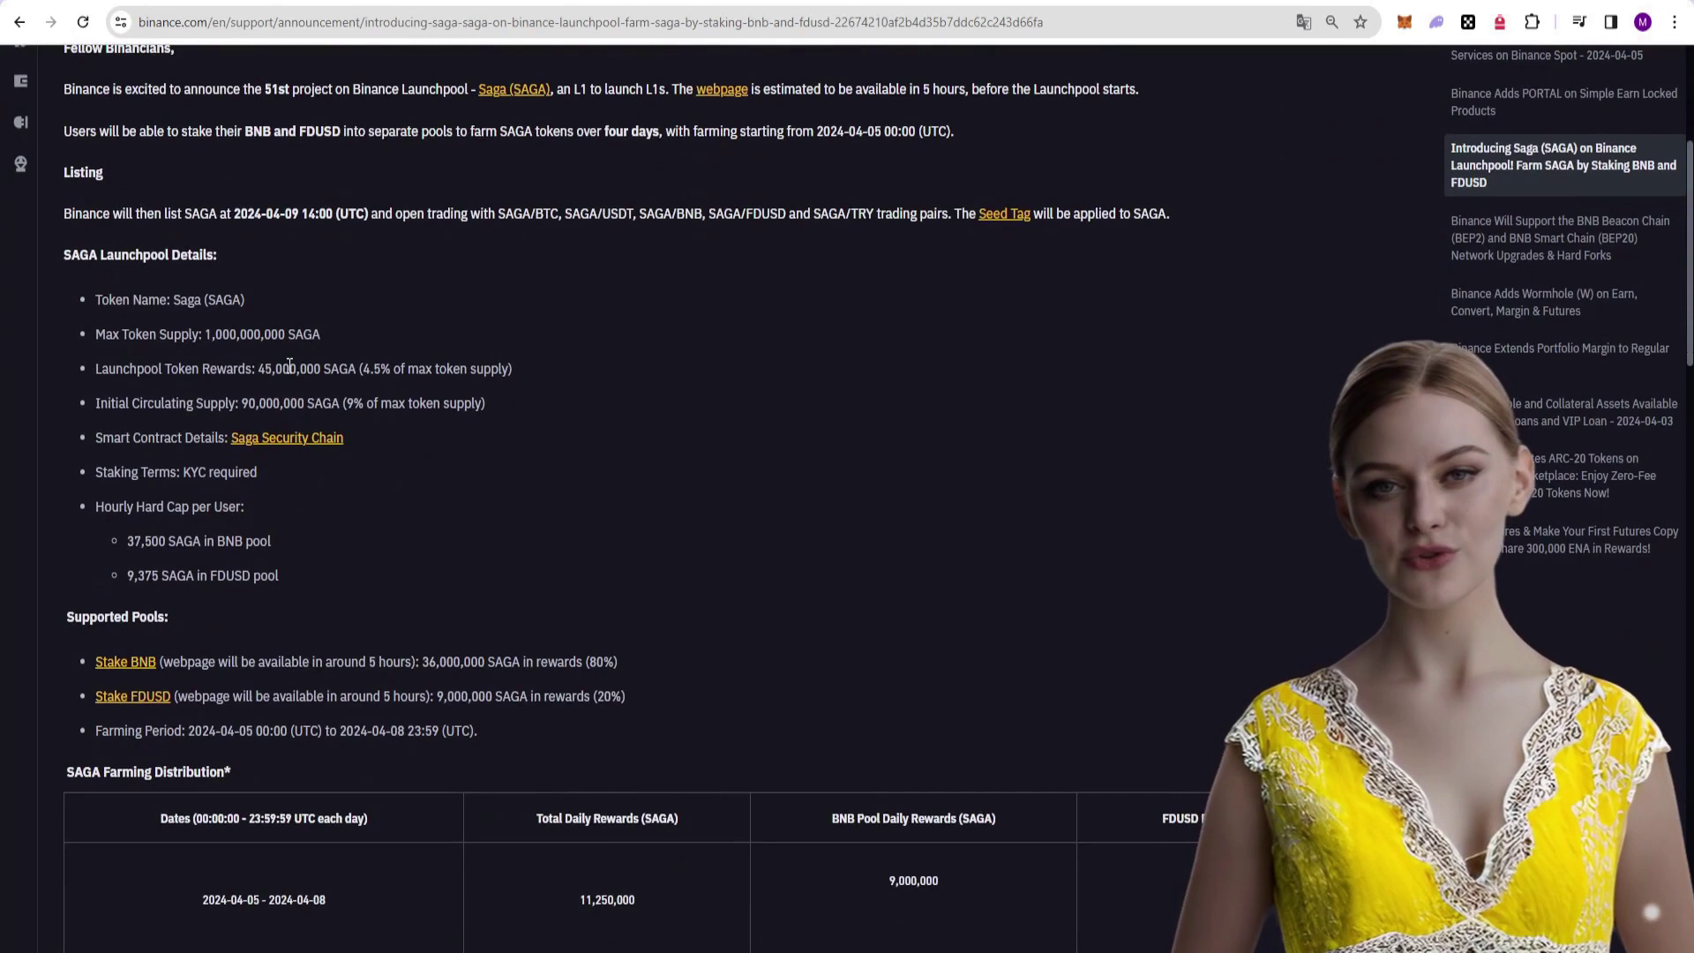
scroll(289, 367, "down", 1)
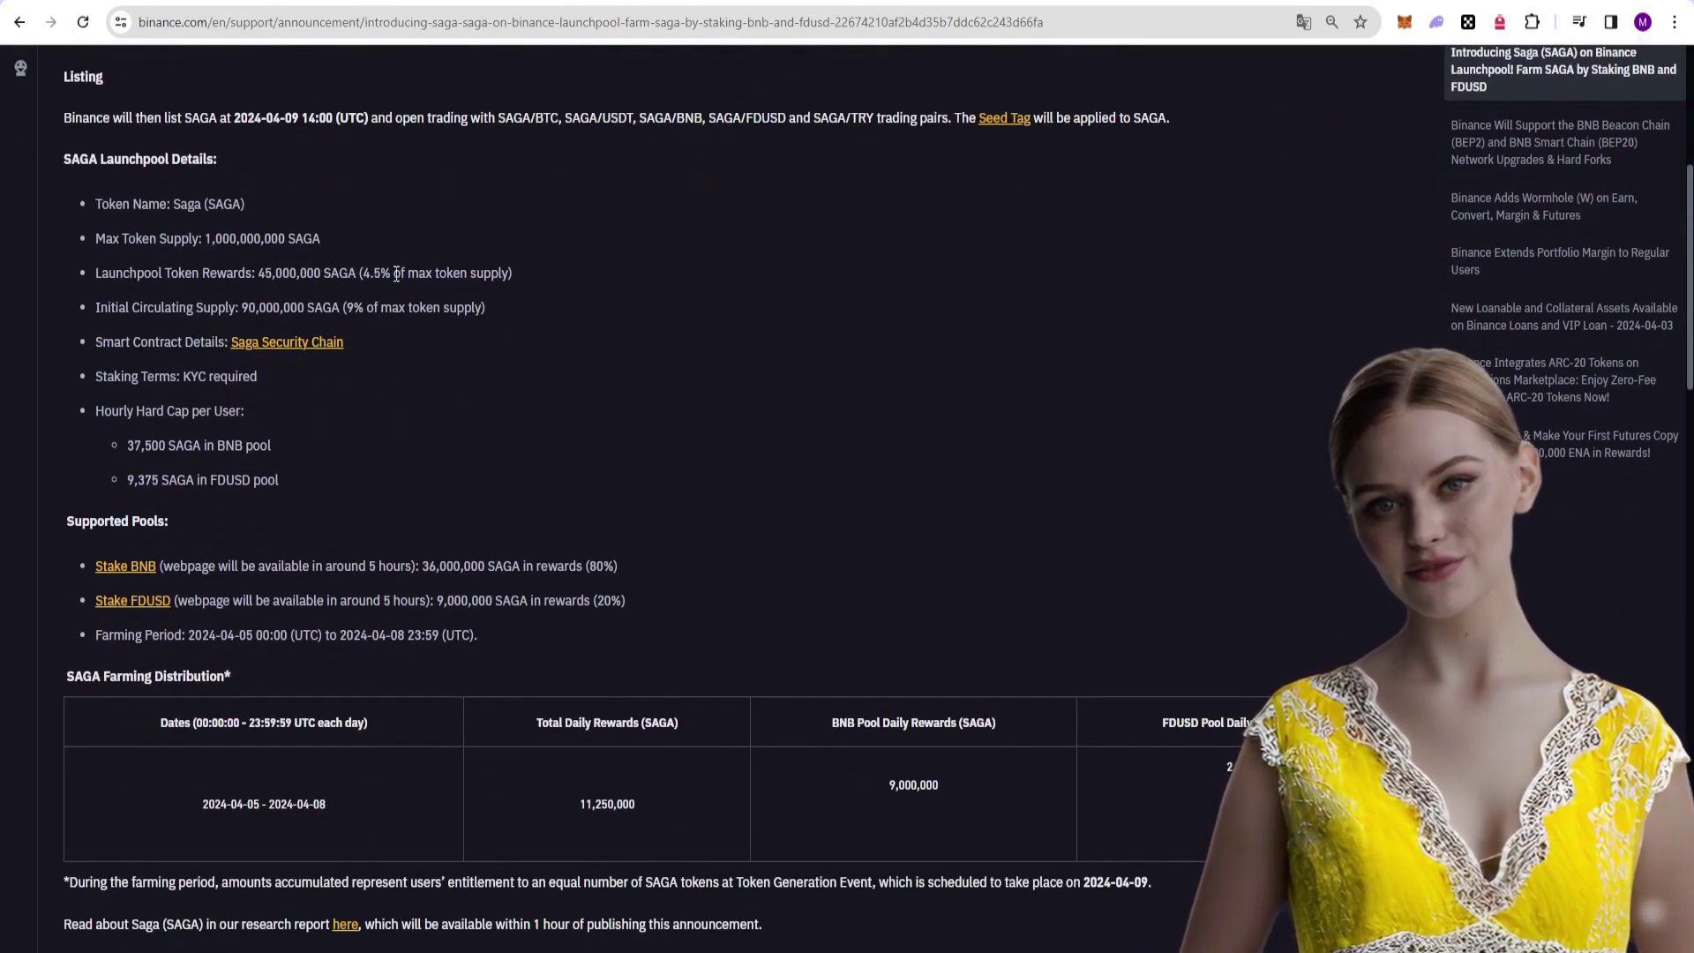
scroll(464, 282, "up", 1)
scroll(357, 424, "down", 1)
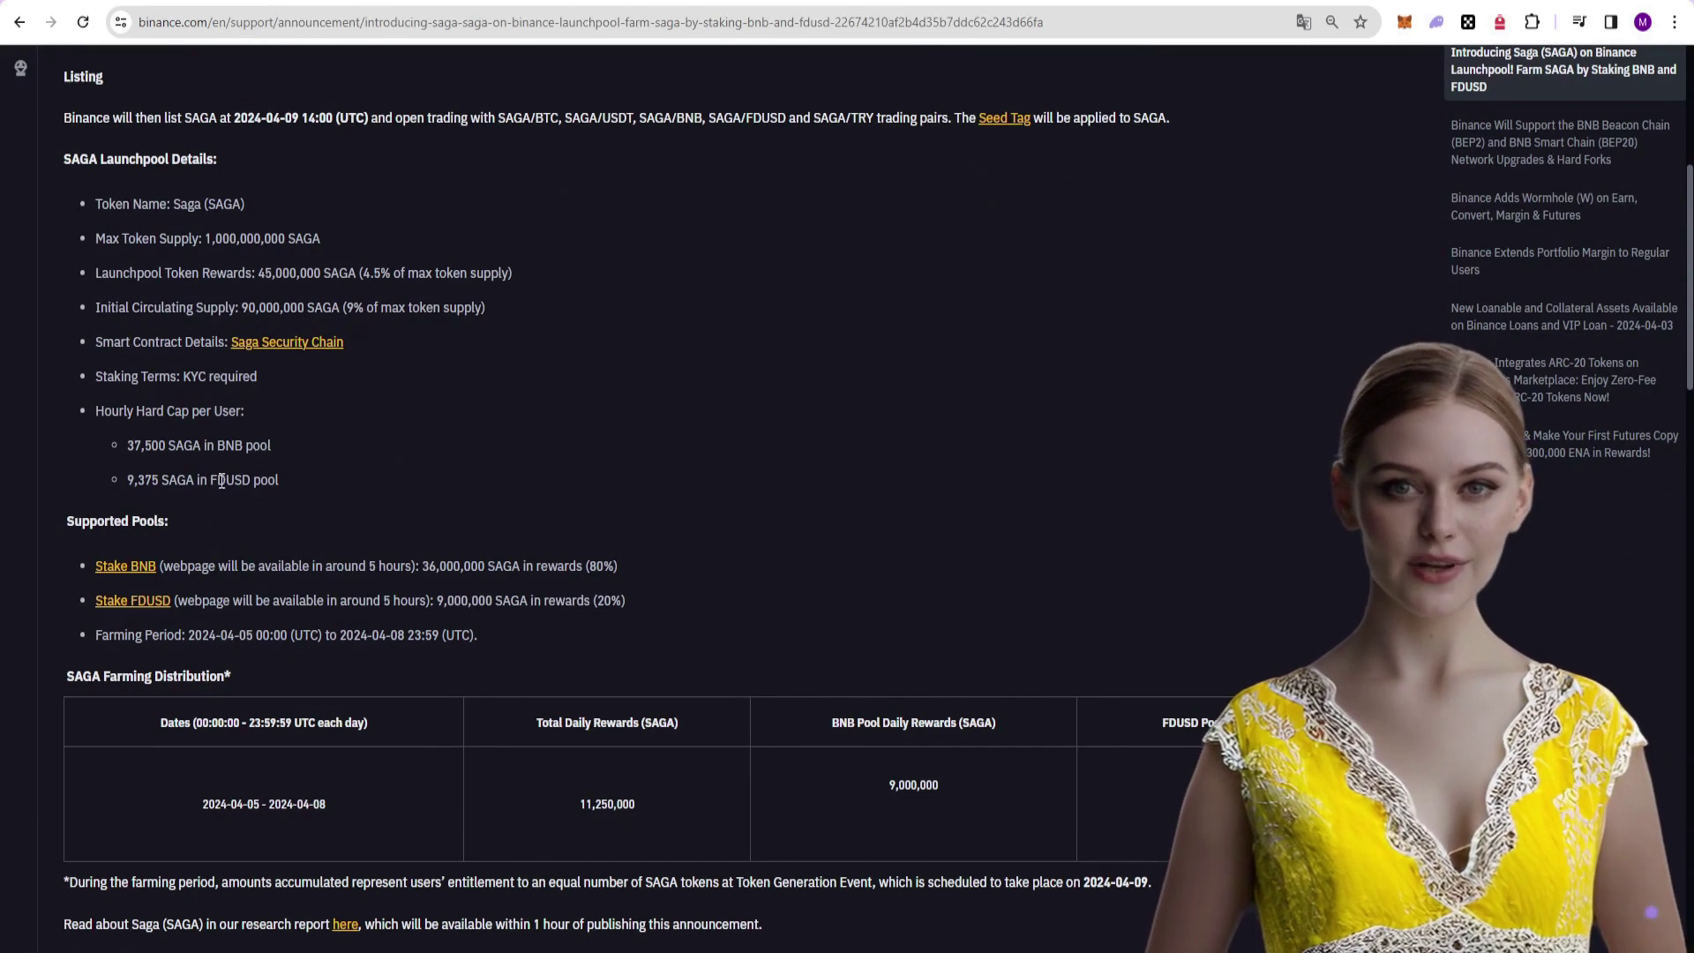
scroll(160, 529, "down", 1)
scroll(166, 437, "down", 1)
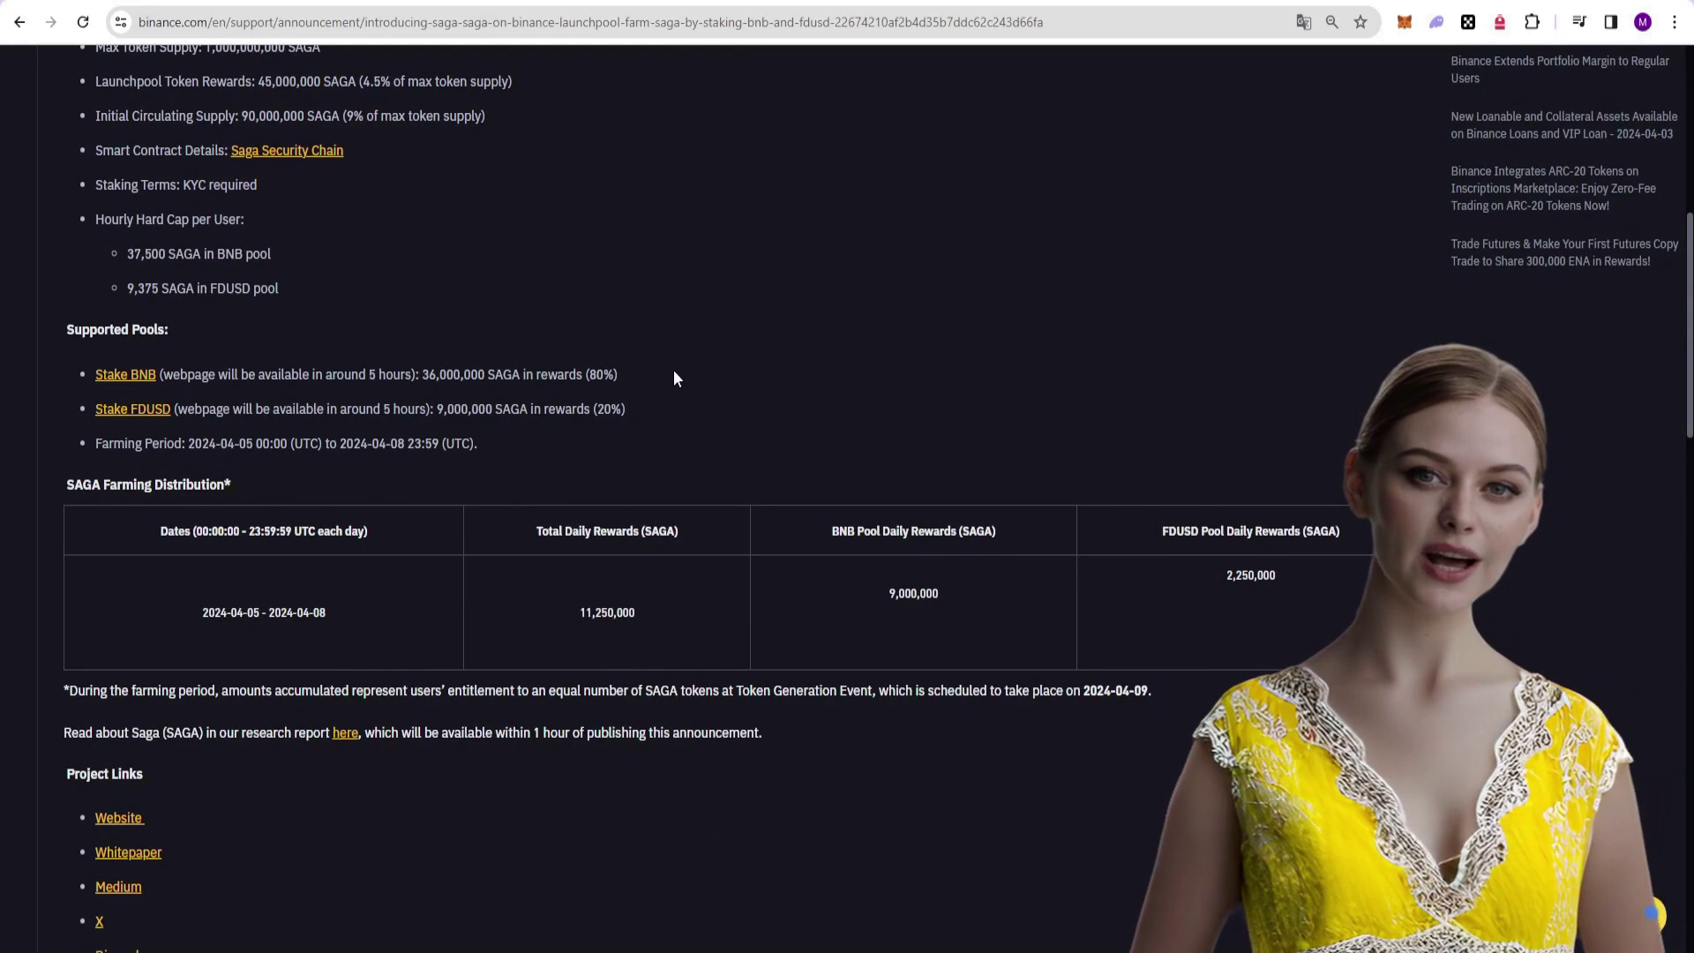
scroll(672, 380, "up", 3)
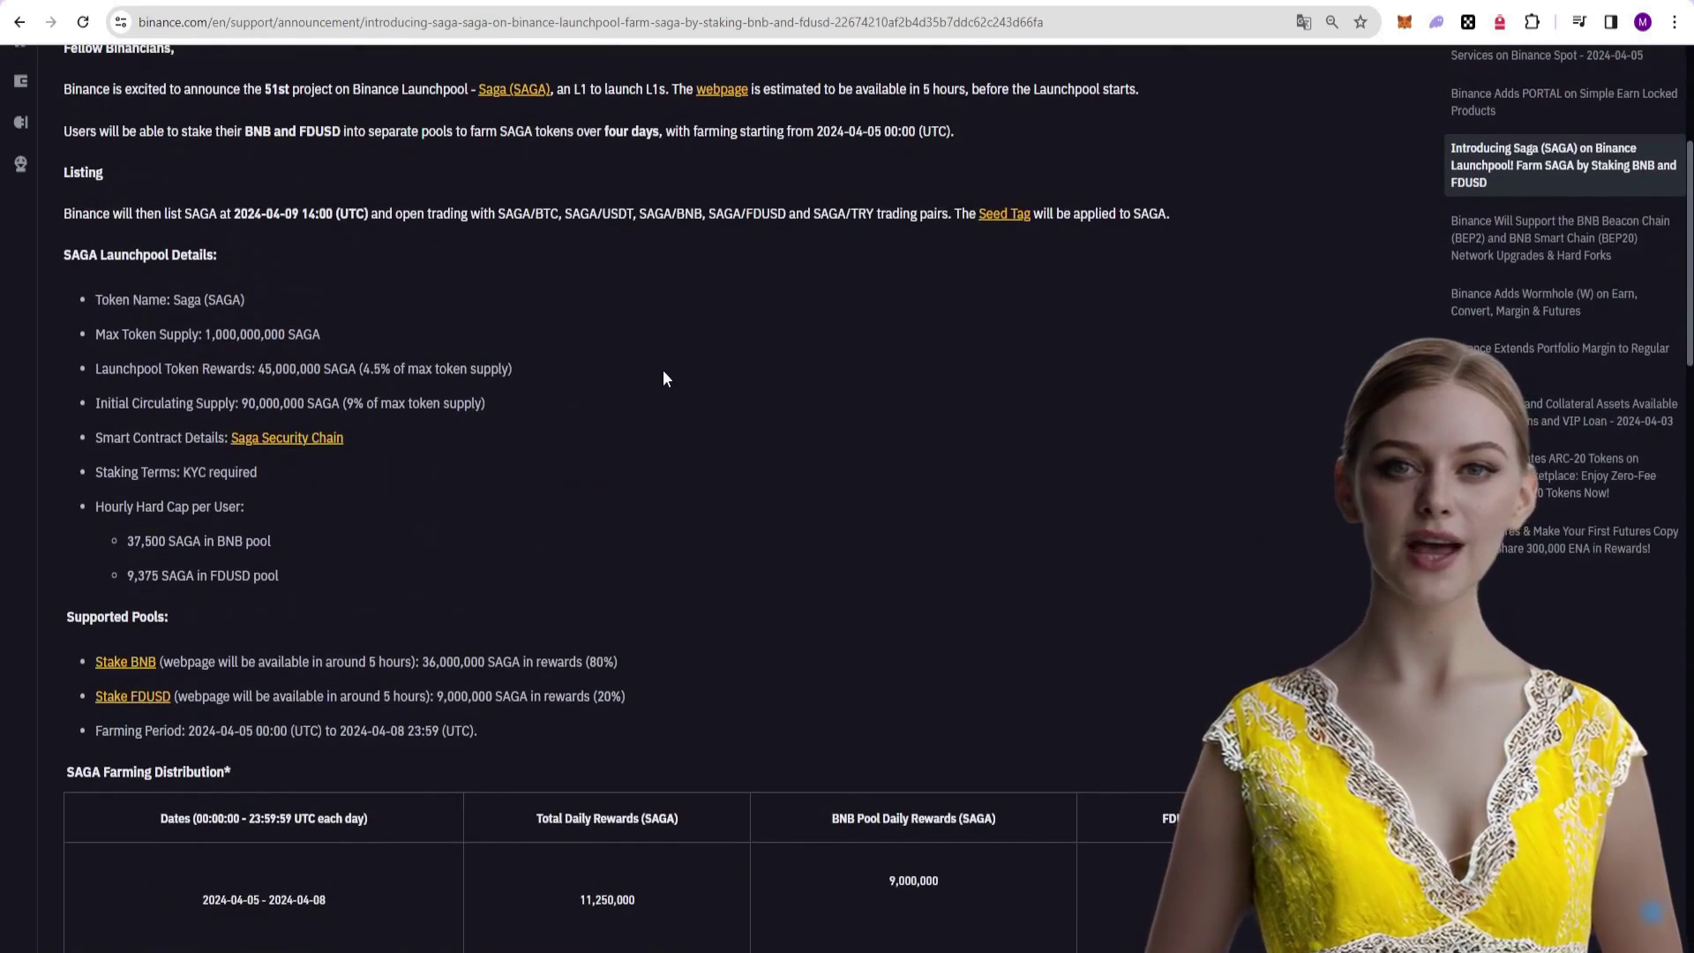
scroll(663, 379, "up", 3)
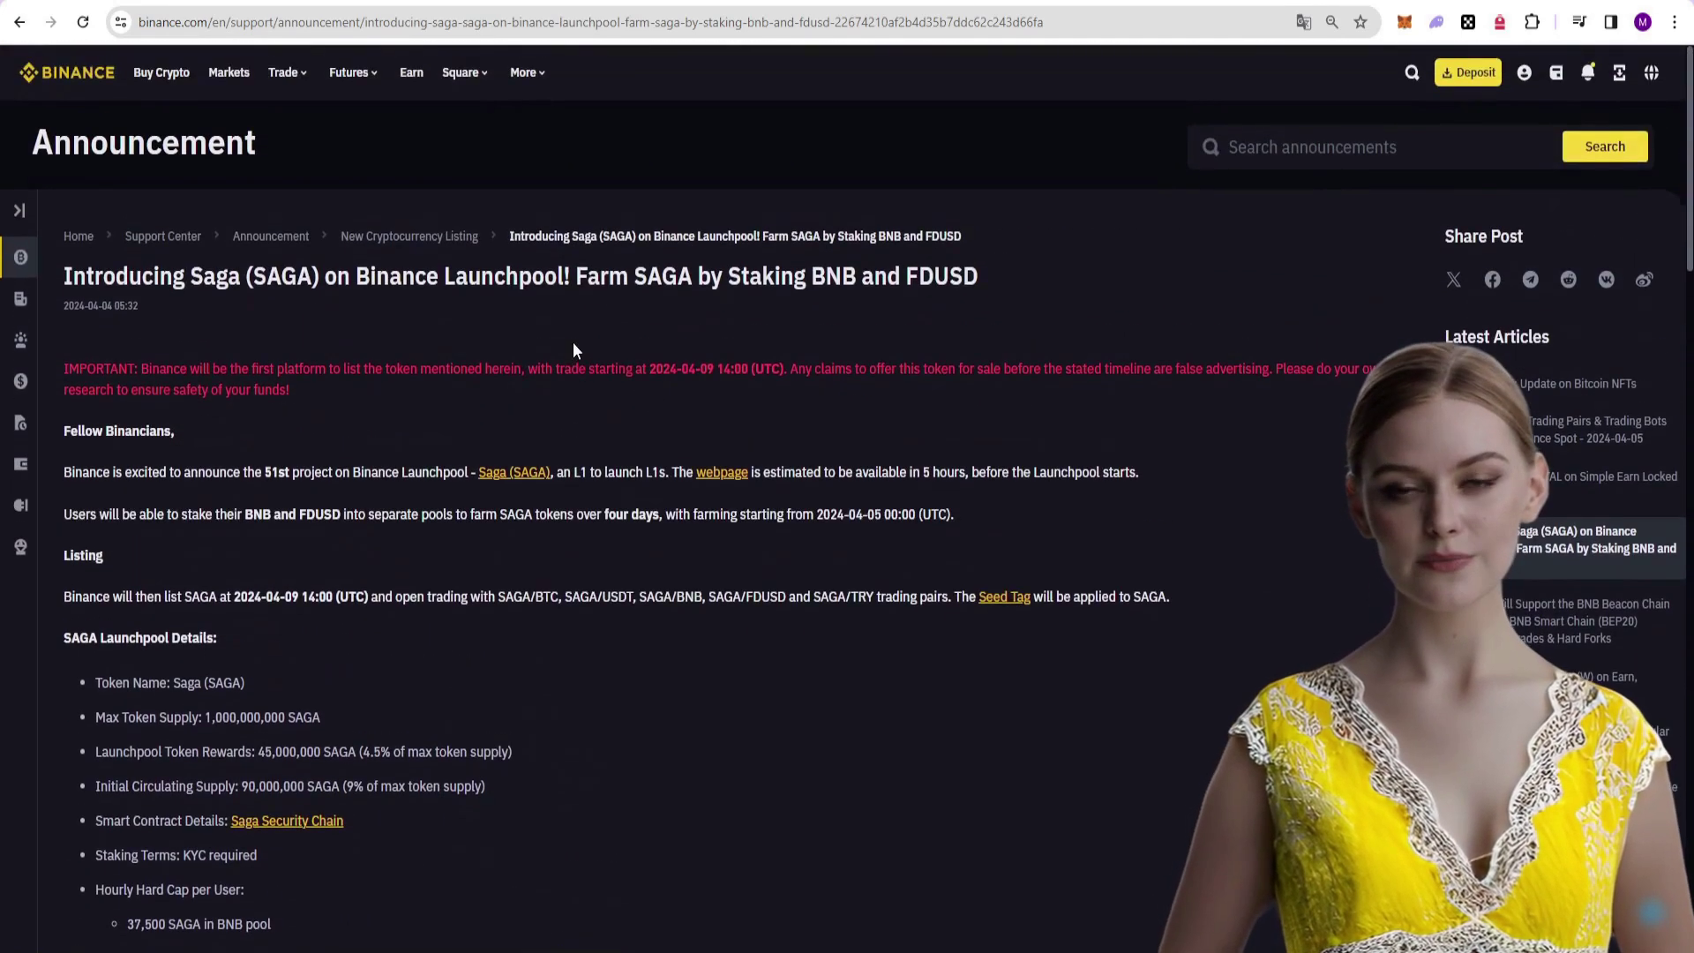
scroll(286, 404, "down", 1)
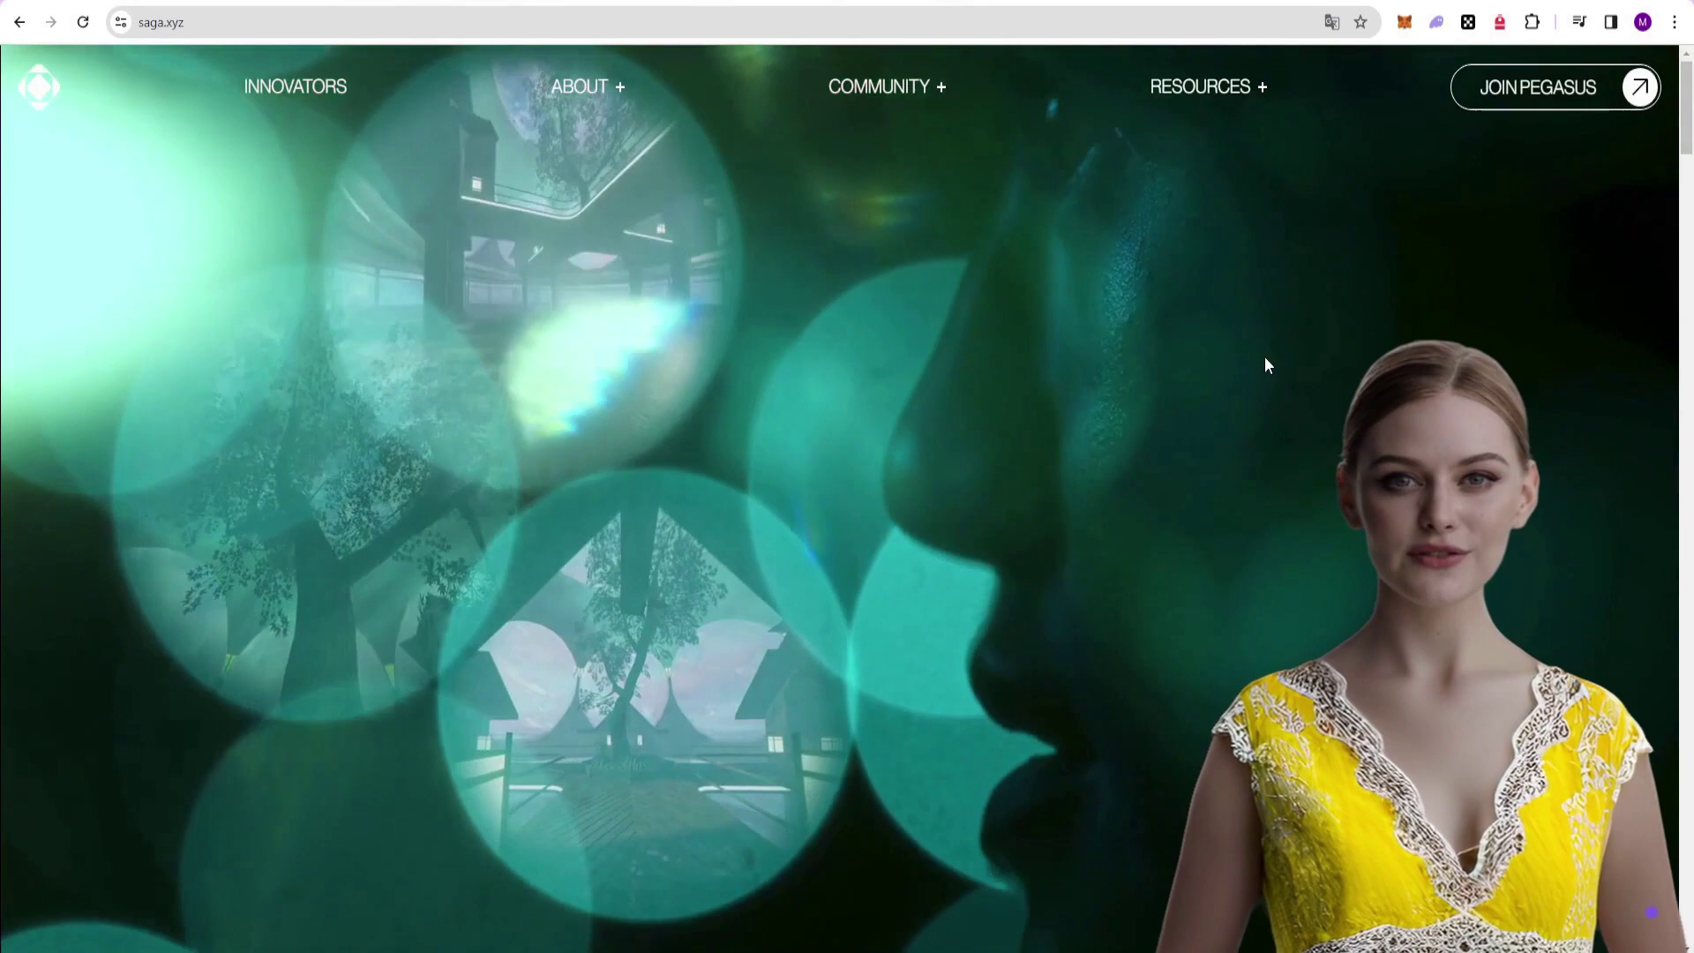
scroll(1266, 364, "down", 3)
scroll(1266, 365, "down", 3)
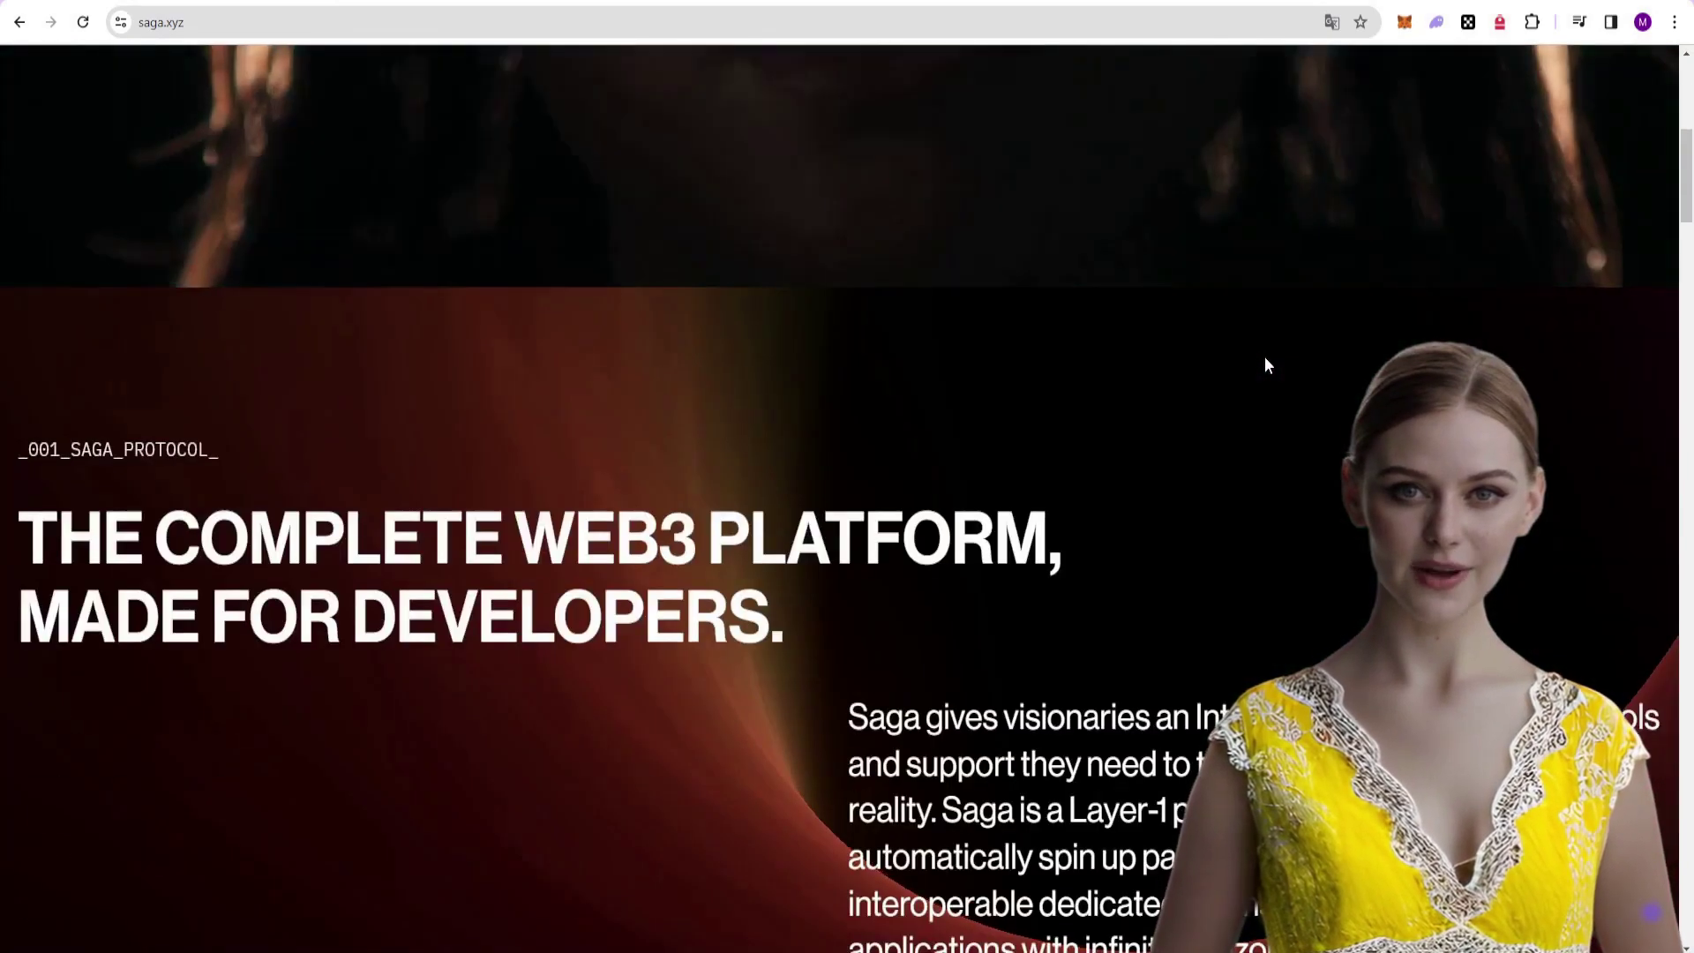
scroll(1266, 365, "down", 5)
scroll(1266, 360, "down", 2)
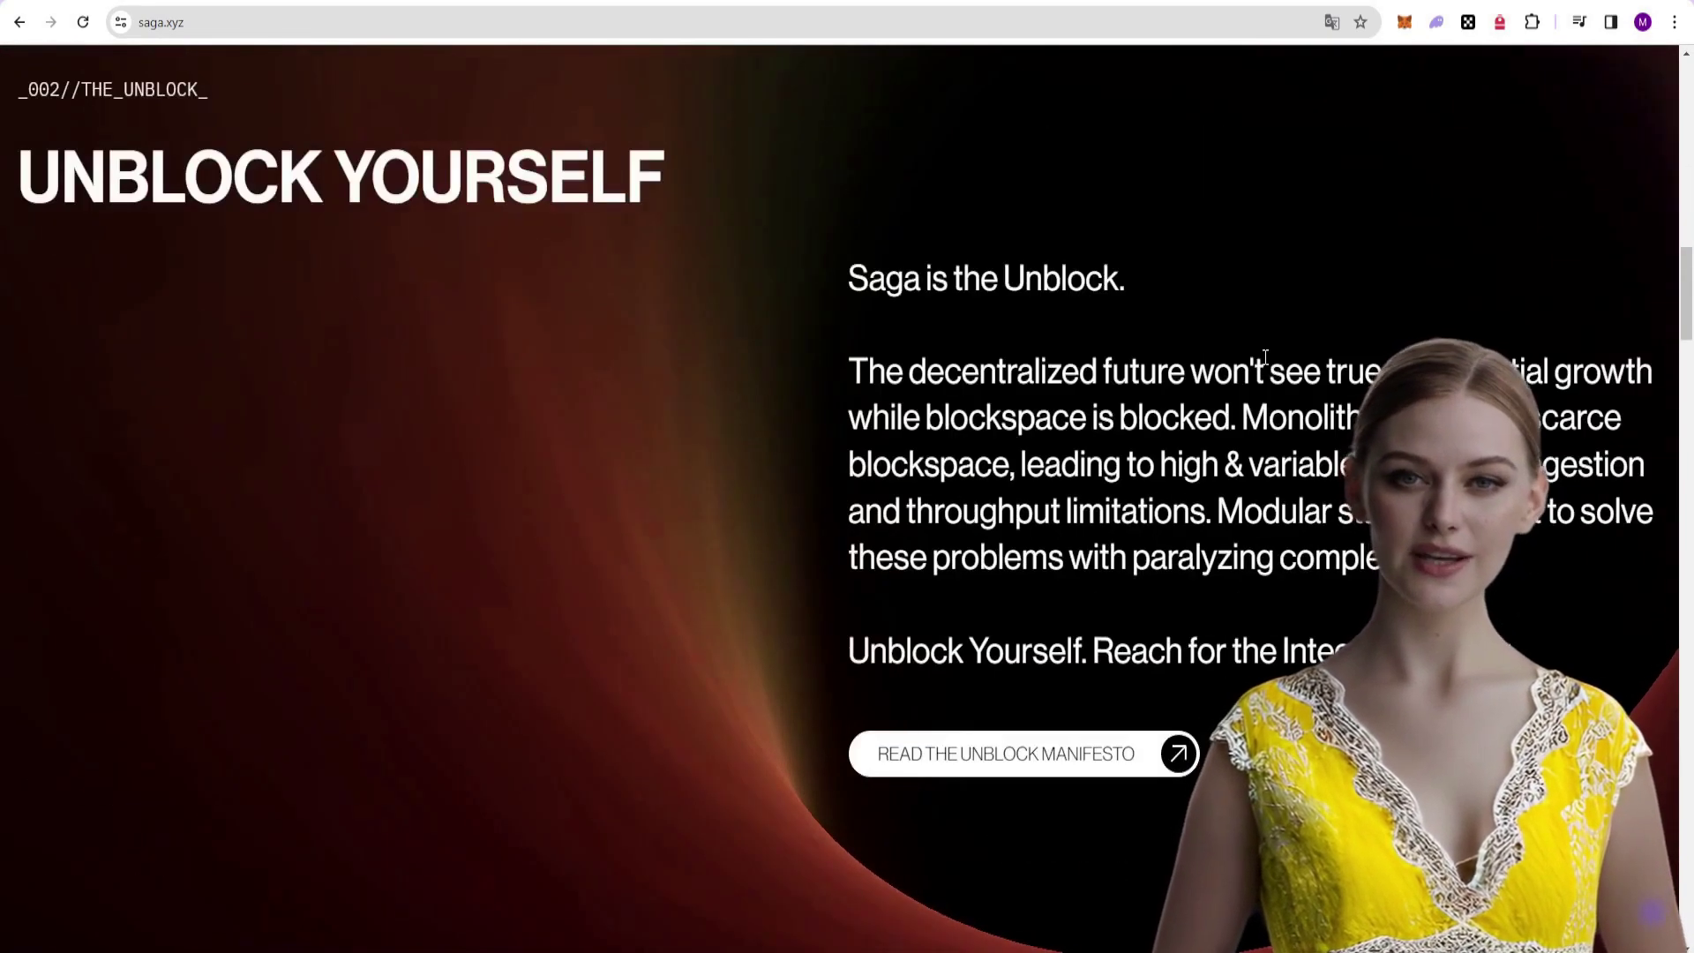
scroll(1266, 357, "down", 2)
scroll(1261, 355, "down", 3)
scroll(1262, 357, "down", 2)
scroll(1260, 365, "down", 2)
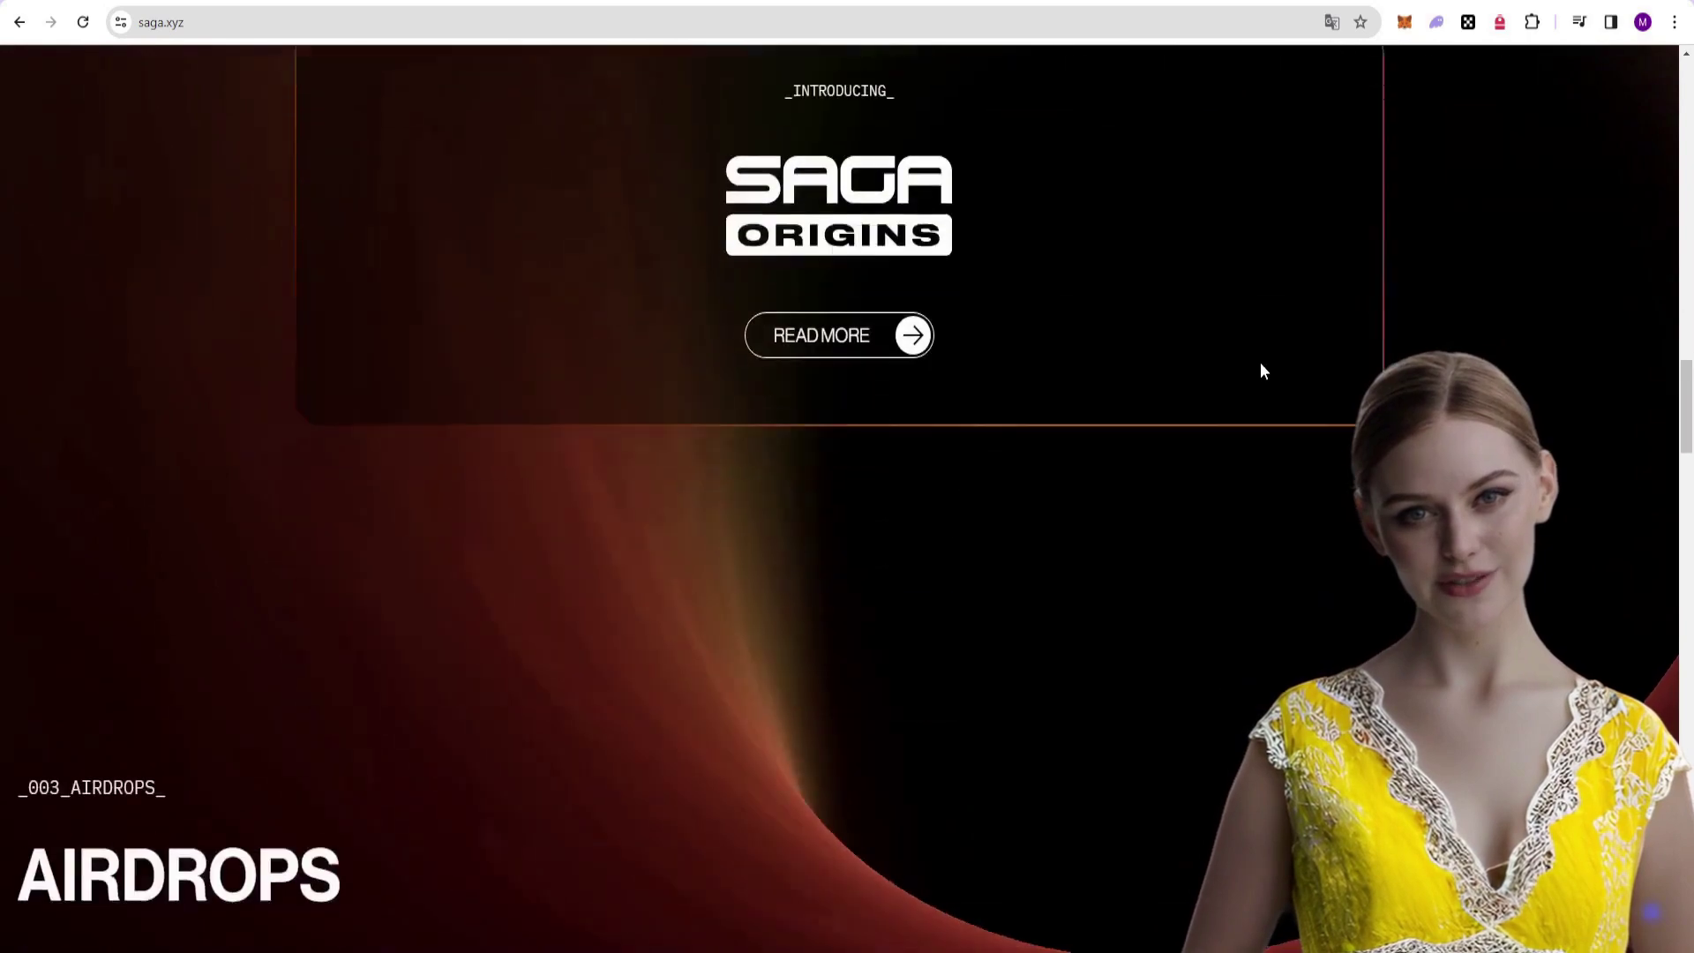
scroll(1260, 369, "down", 3)
scroll(1261, 369, "down", 2)
scroll(1261, 368, "down", 4)
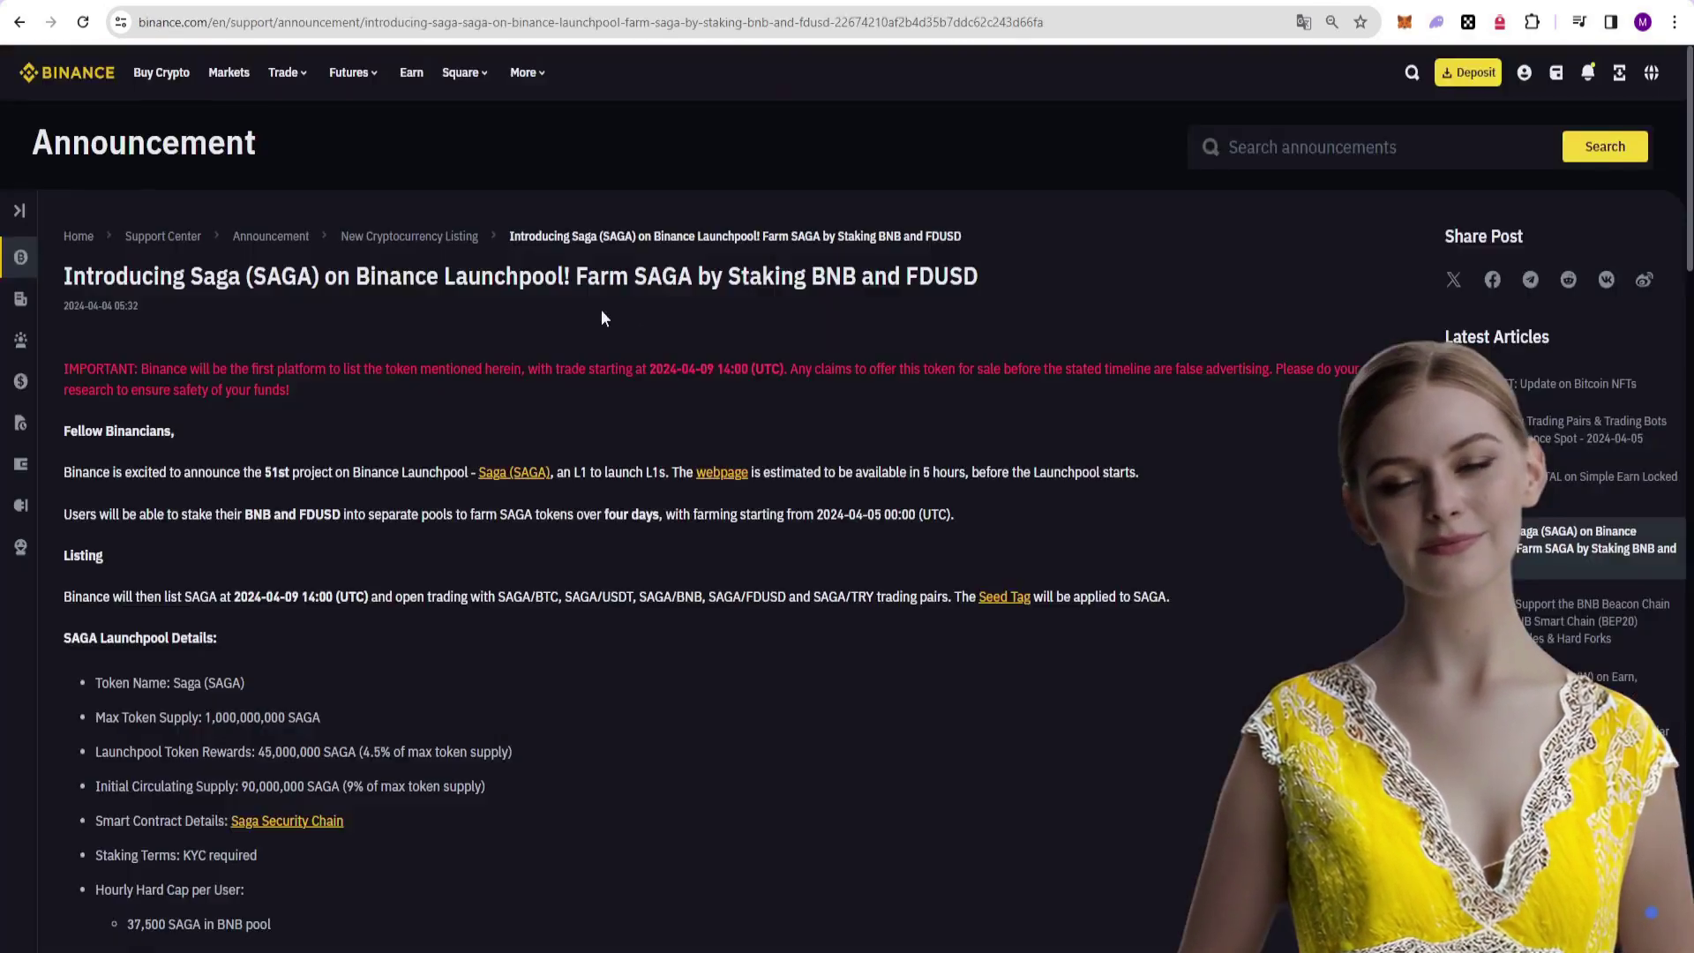
scroll(638, 331, "down", 3)
scroll(594, 682, "down", 3)
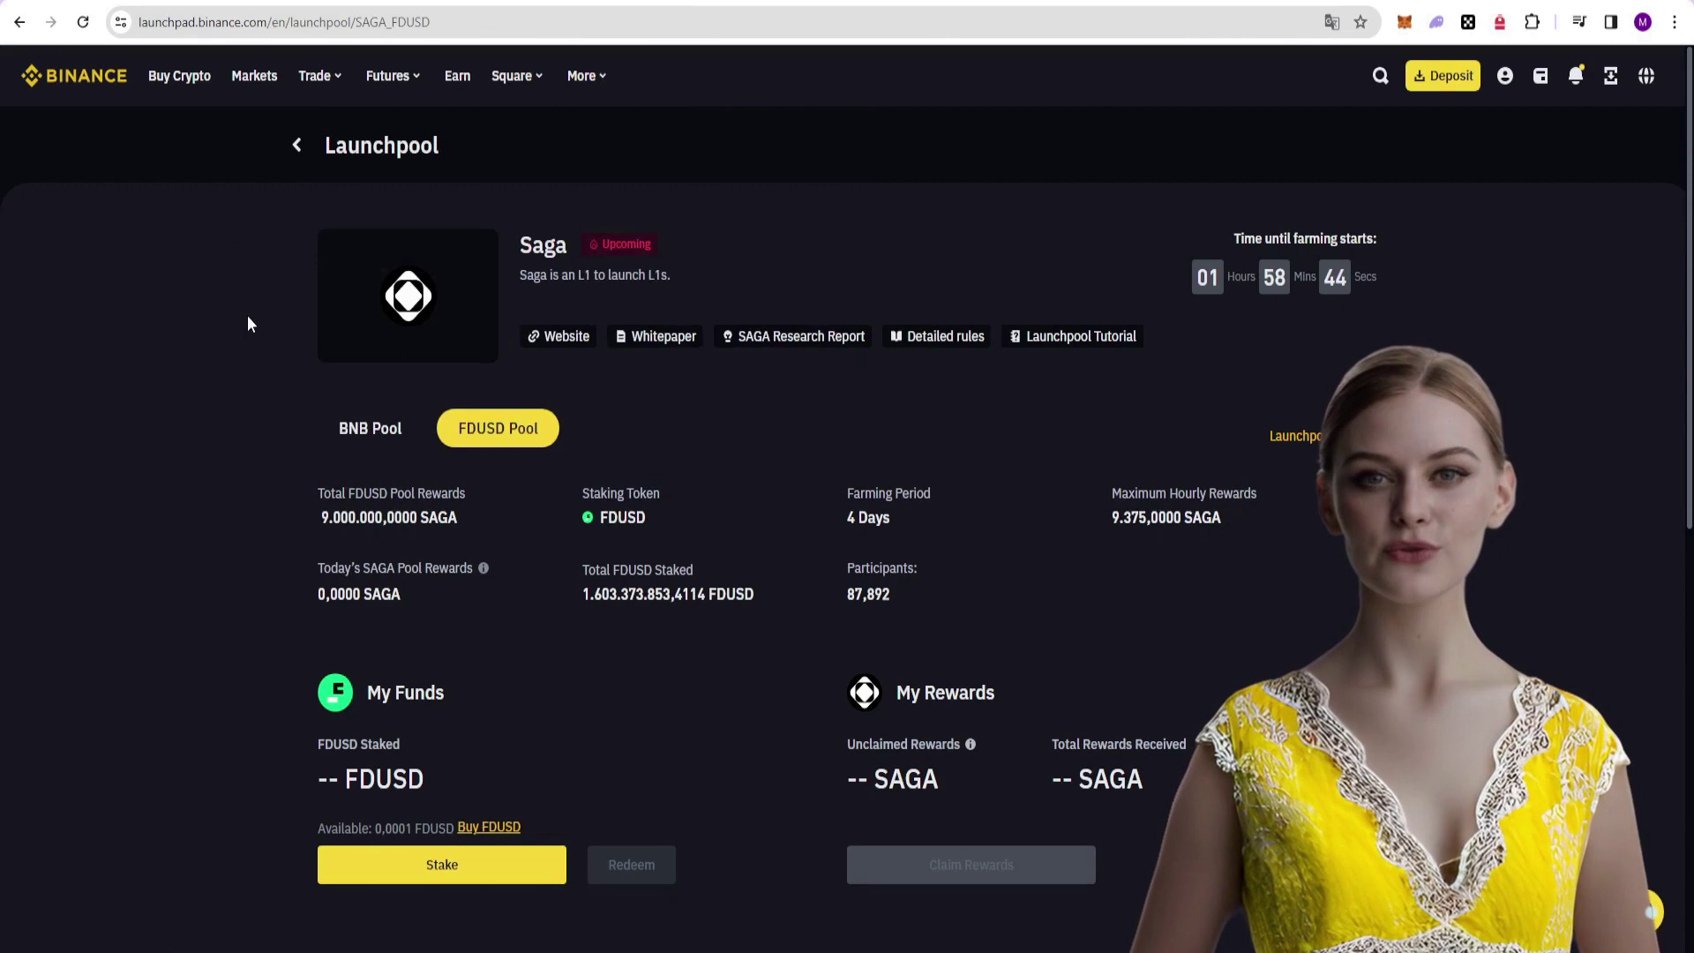
left_click(348, 427)
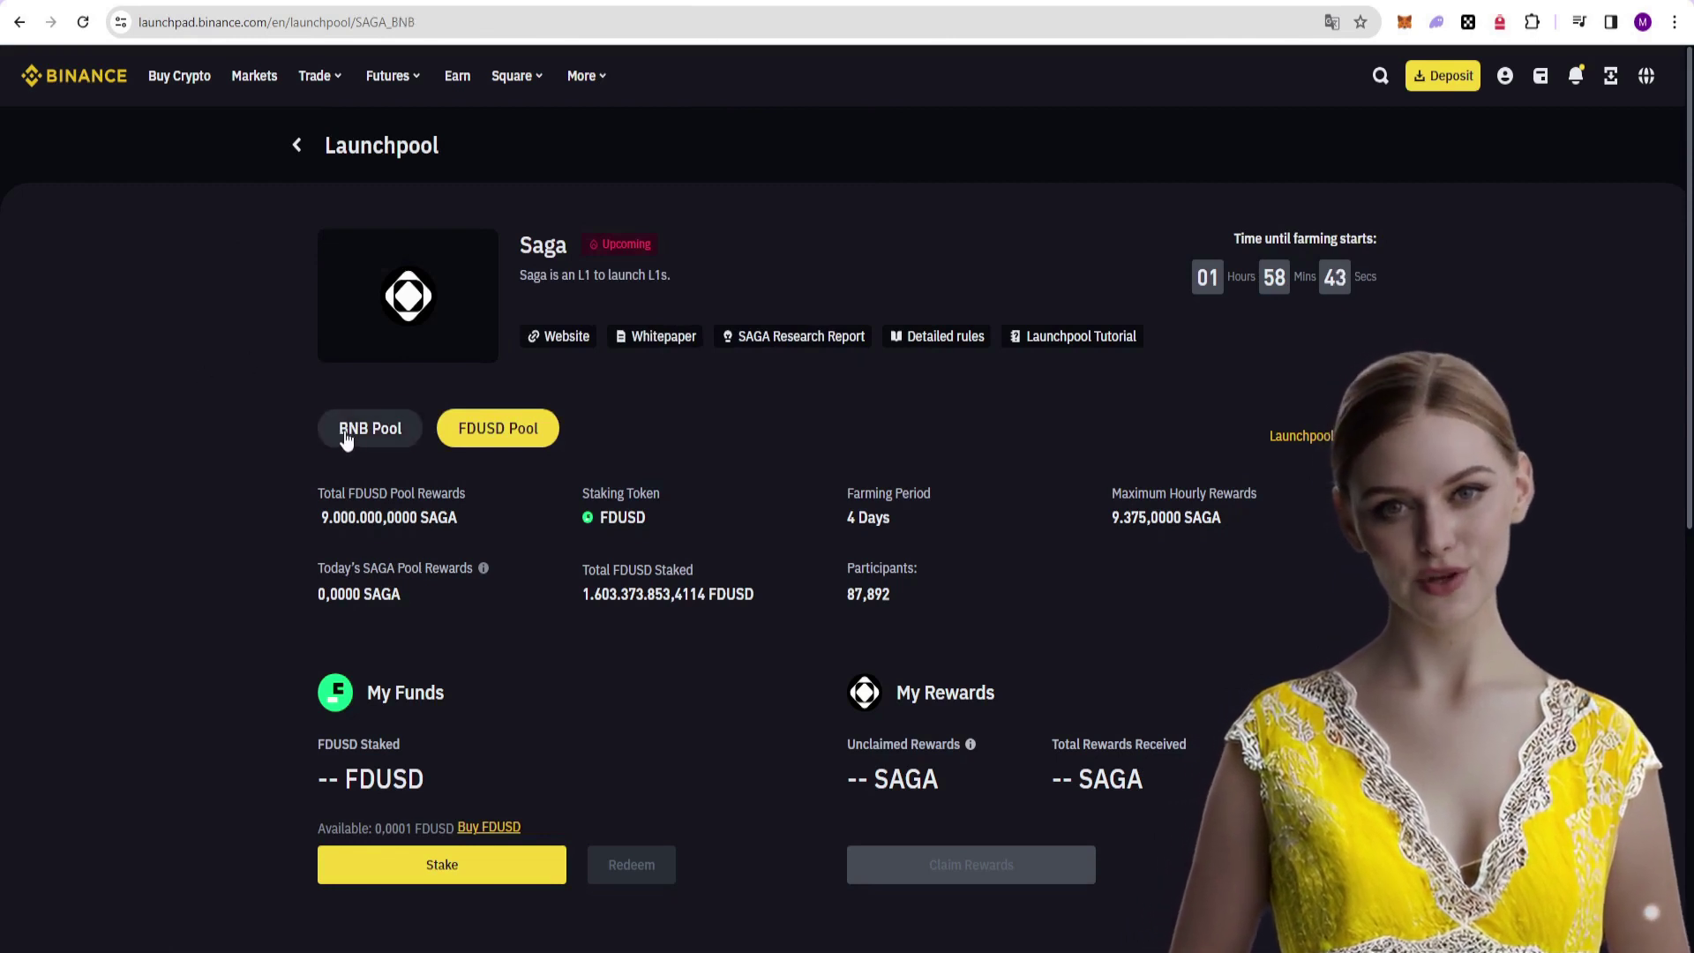
left_click(494, 434)
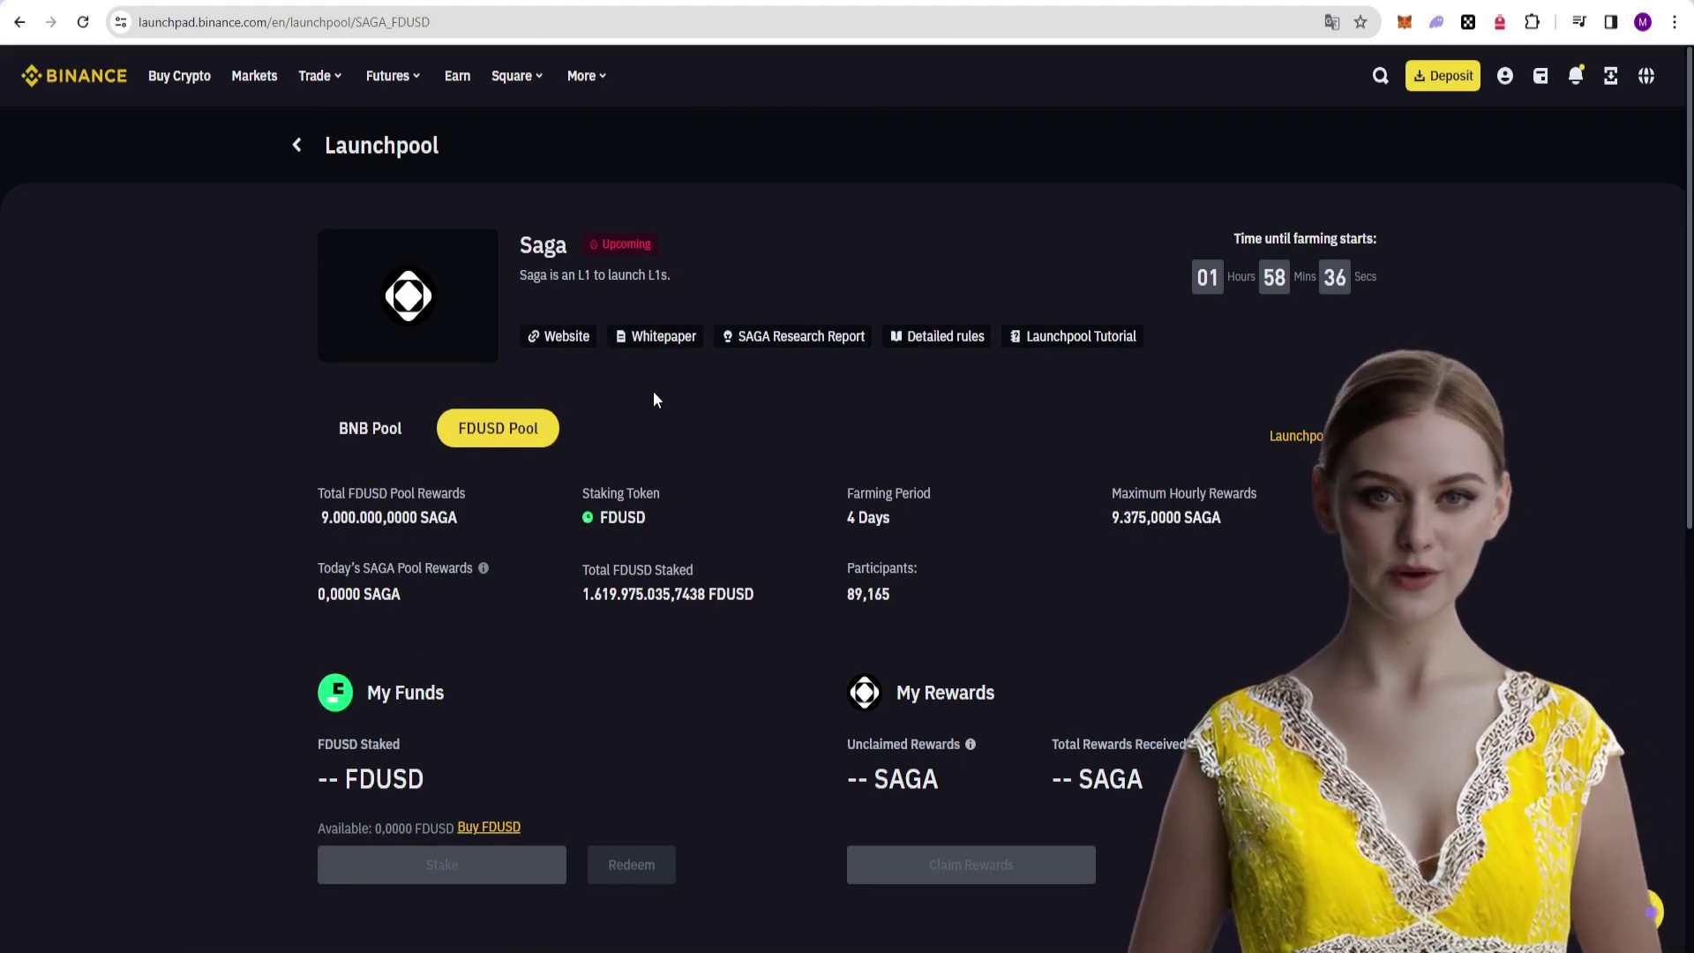
scroll(703, 380, "down", 2)
scroll(703, 379, "up", 1)
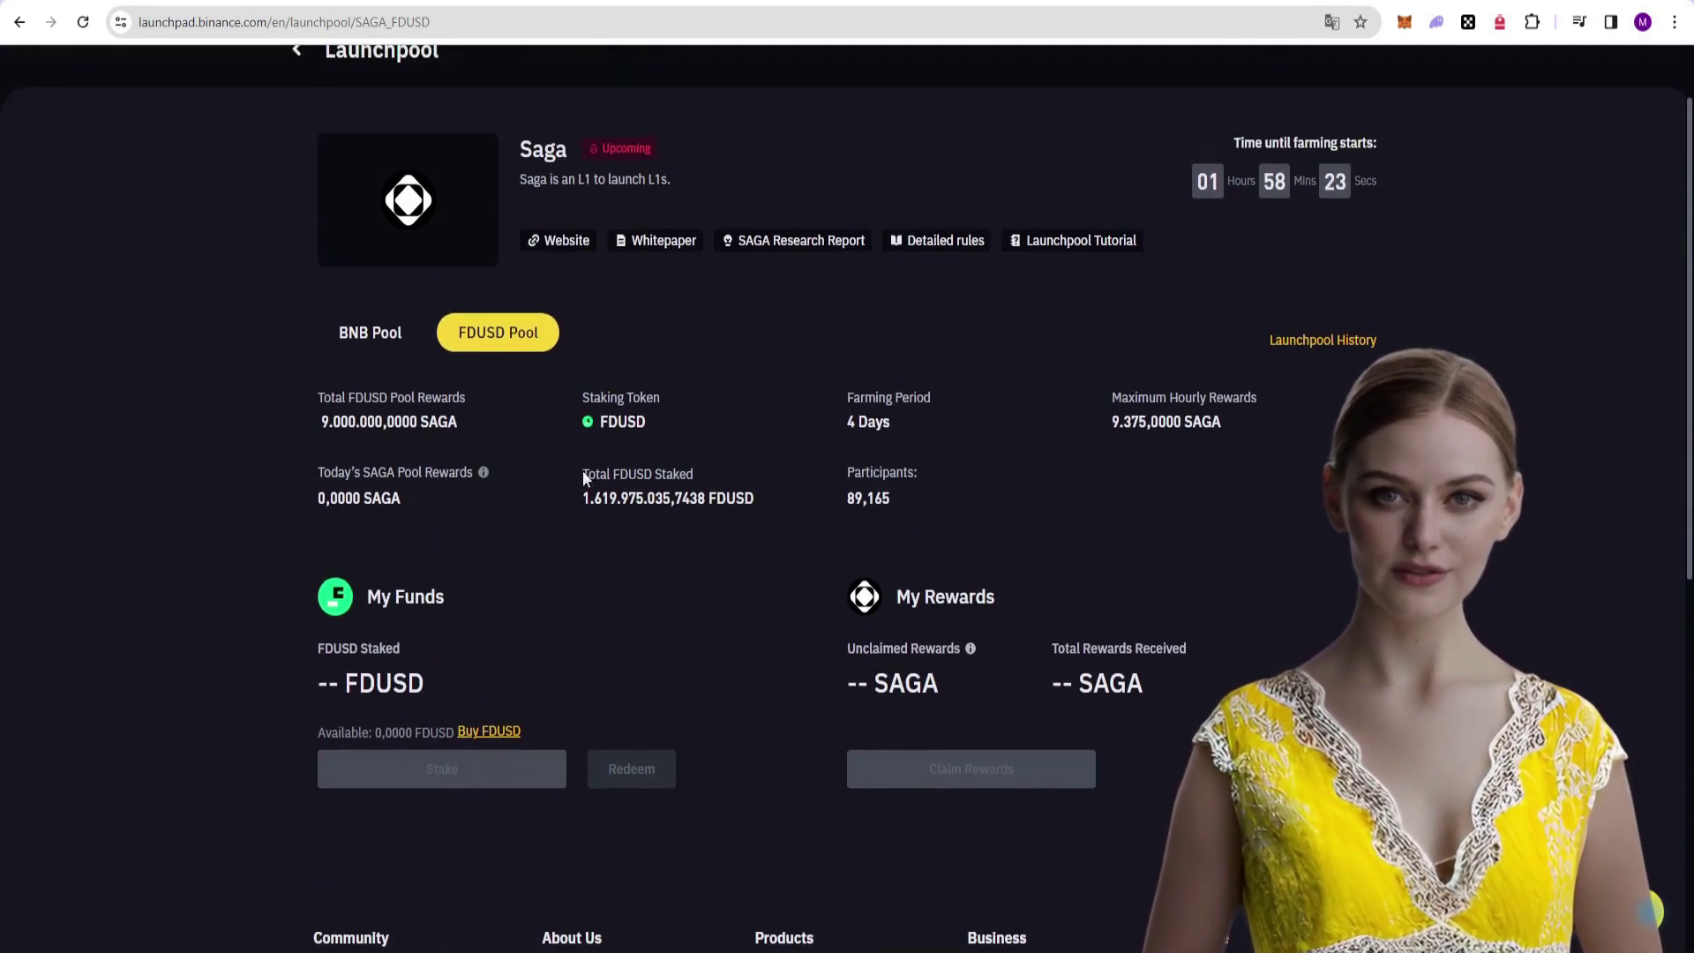
left_click(370, 333)
left_click(499, 332)
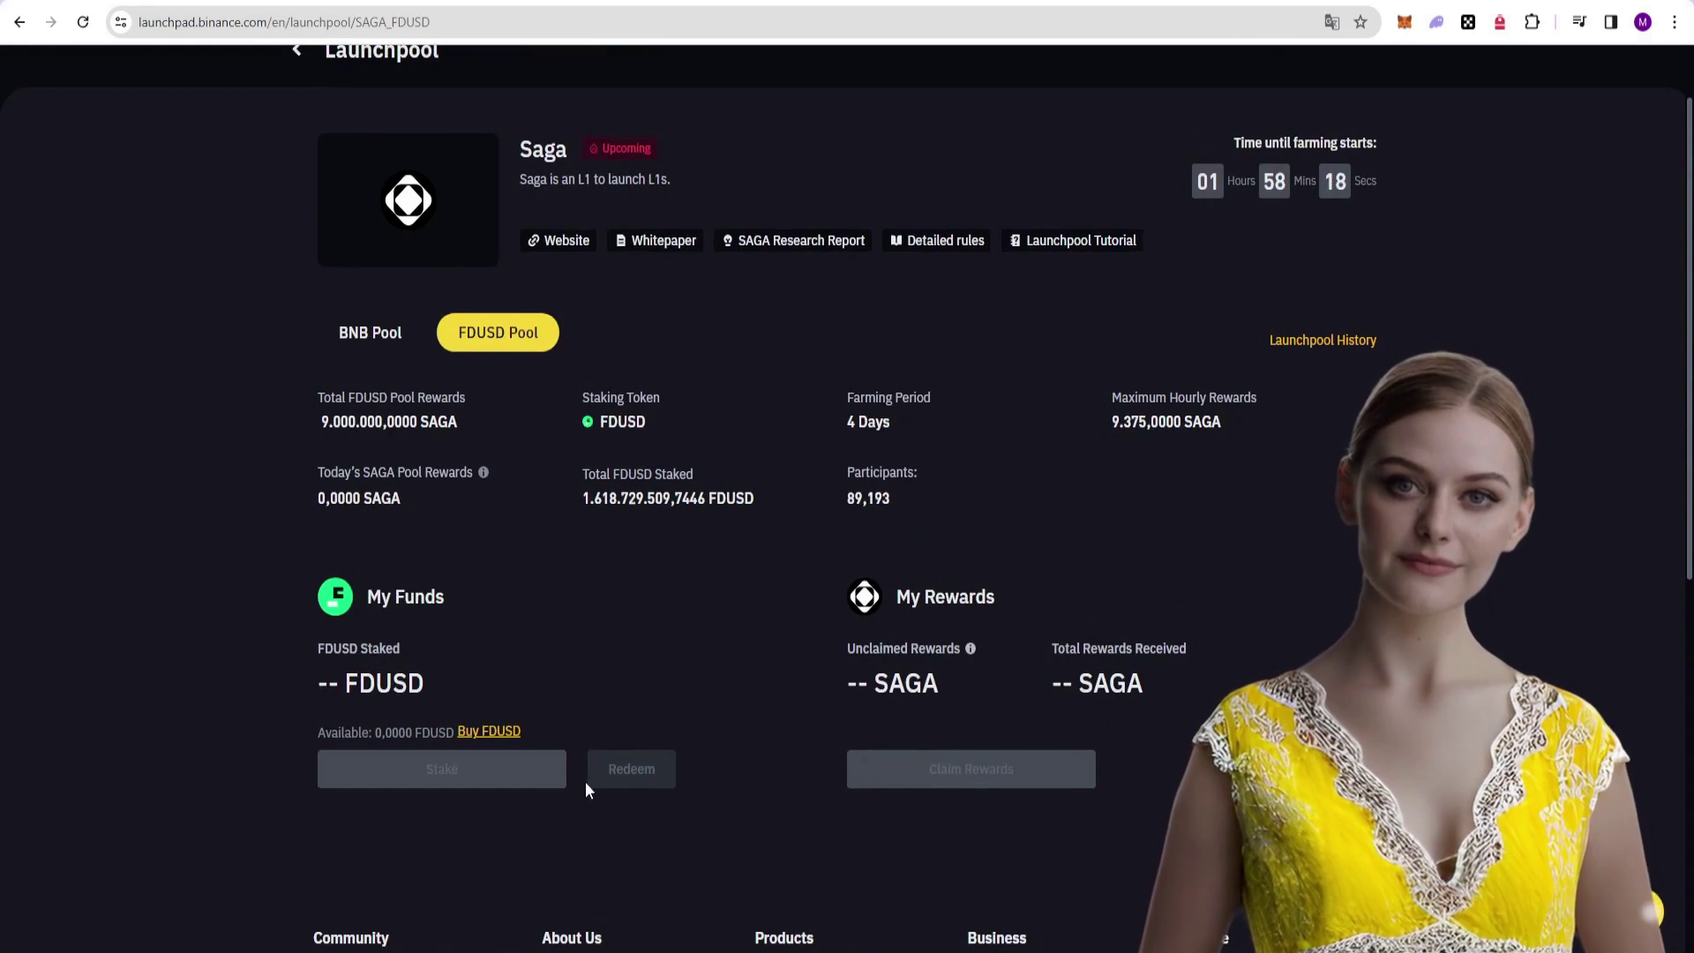
scroll(700, 728, "down", 1)
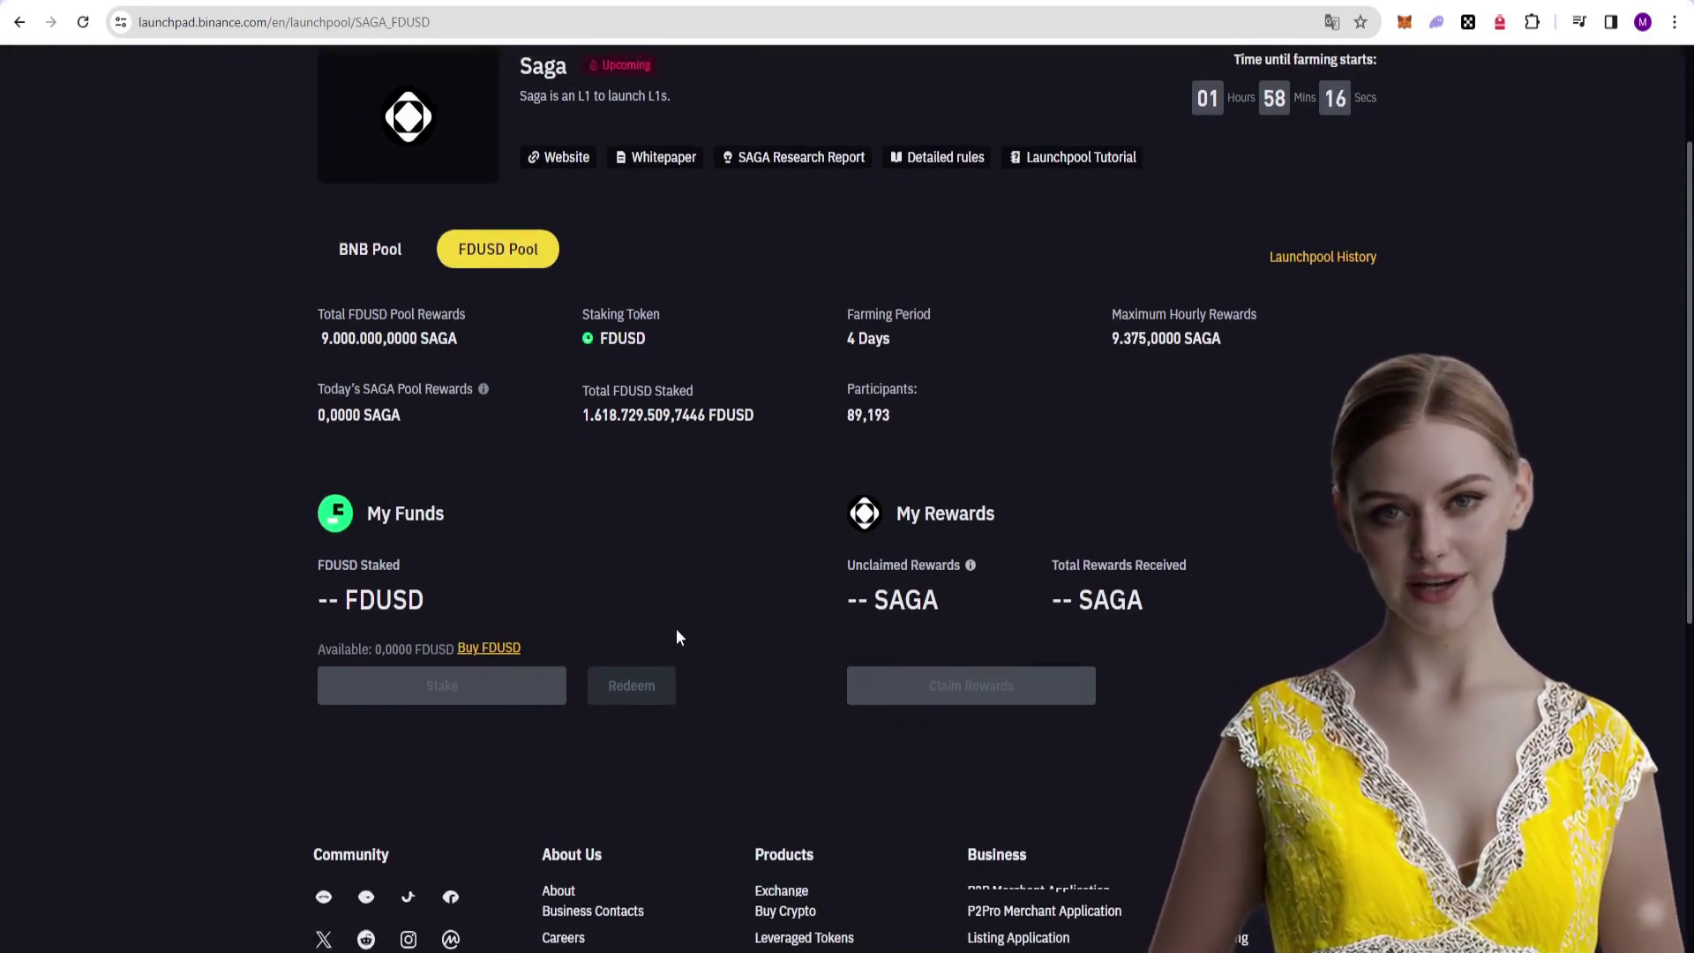
scroll(677, 631, "up", 1)
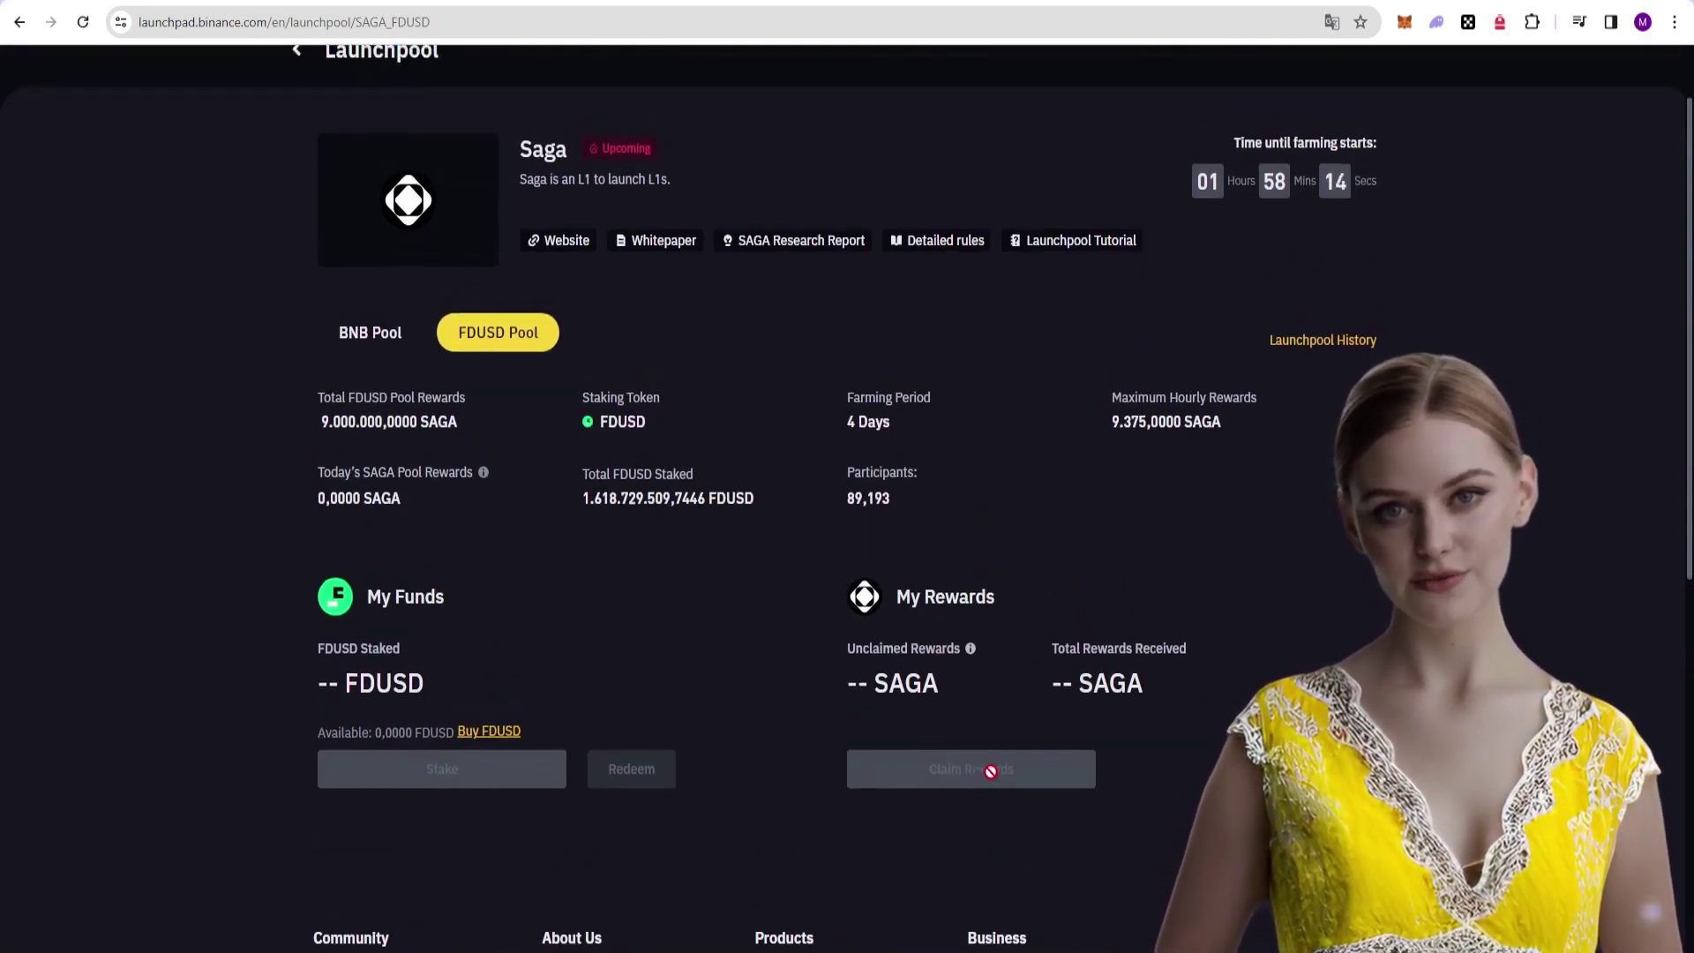